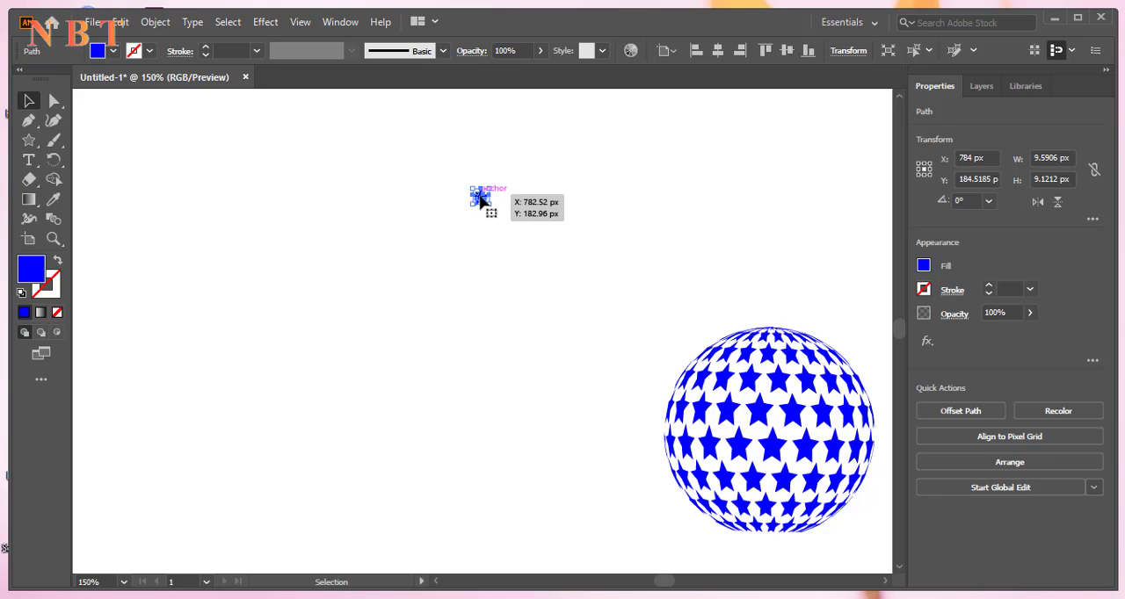
Duplicate the blue star 12 px to its right and repeat the copy to form a horizontal row of 12 stars
left_click_drag(480, 200, 500, 200)
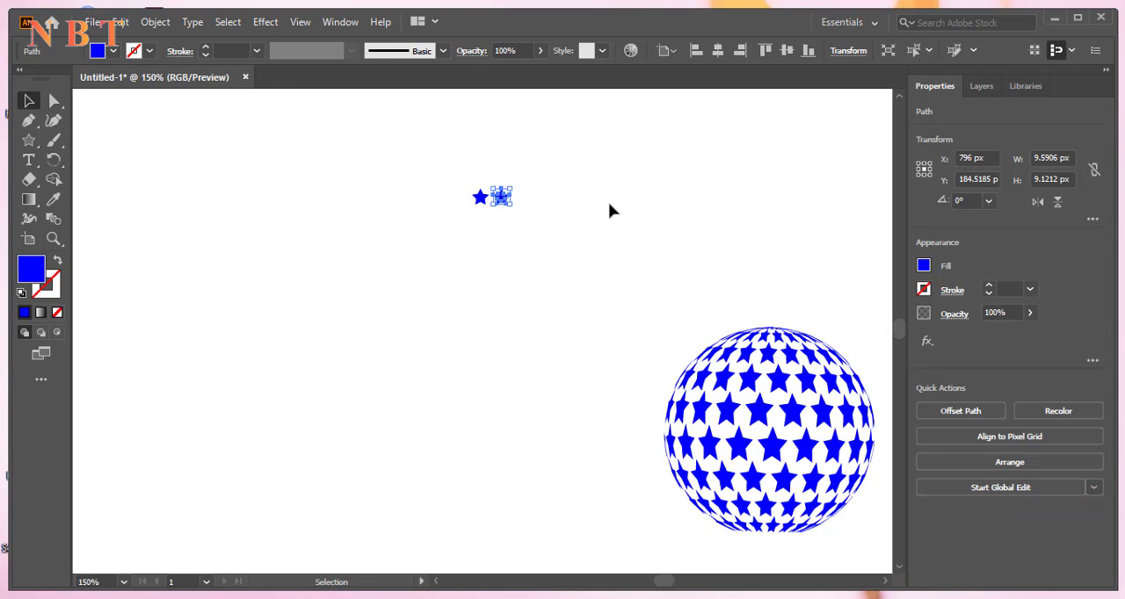
key("a")
key("ctrl+d")
key("ctrl+d")
key("ctrl+d")
key("ctrl+d")
key("ctrl+d")
key("ctrl+d")
key("ctrl+d")
key("ctrl+d")
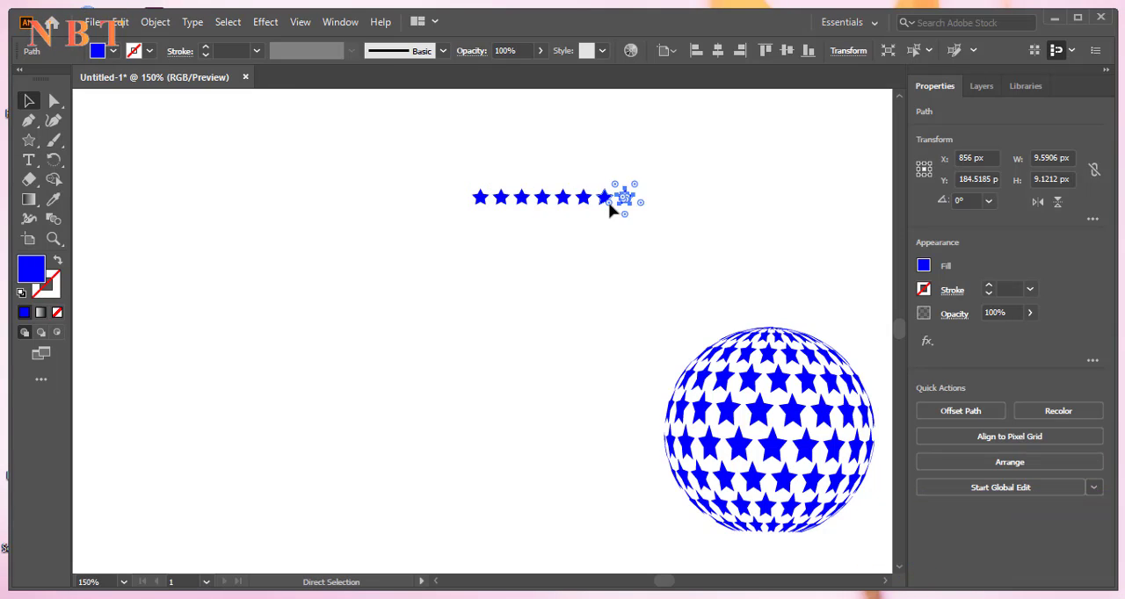
key("v")
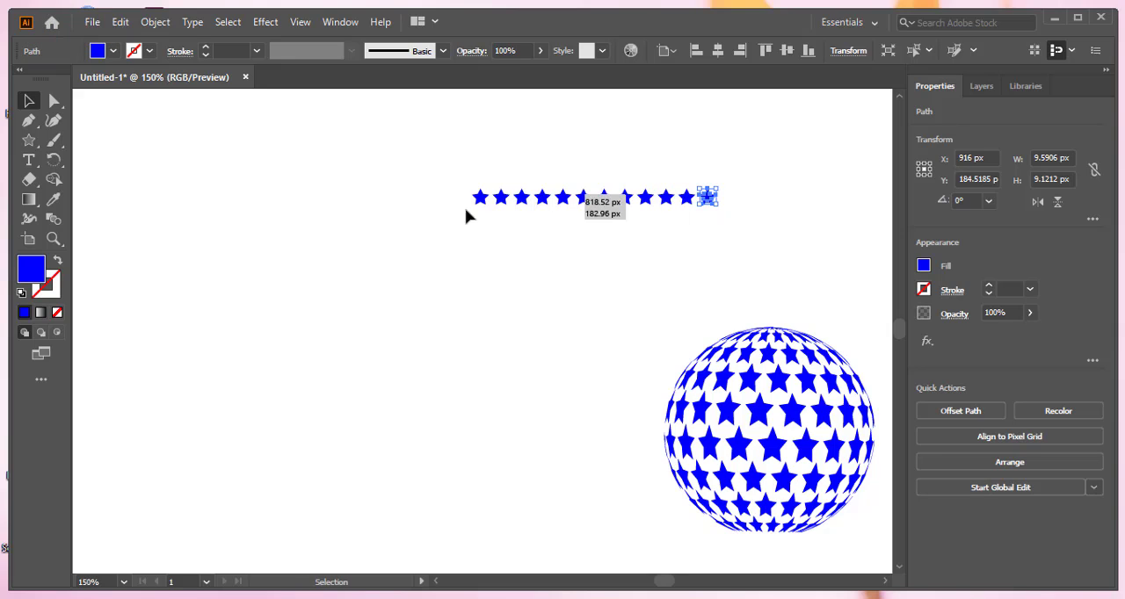
Duplicate the star row 5 px right and 9 px down, and repeat the copy to build a slanted pattern of nine rows
left_click_drag(430, 164, 713, 275)
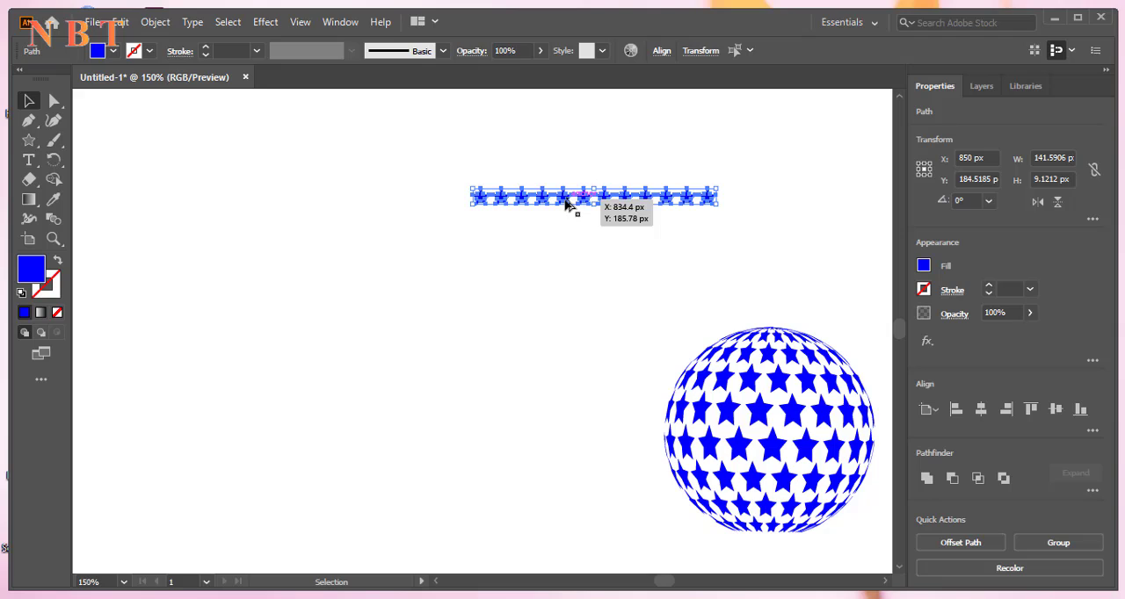
left_click_drag(565, 203, 574, 220)
key("ctrl")
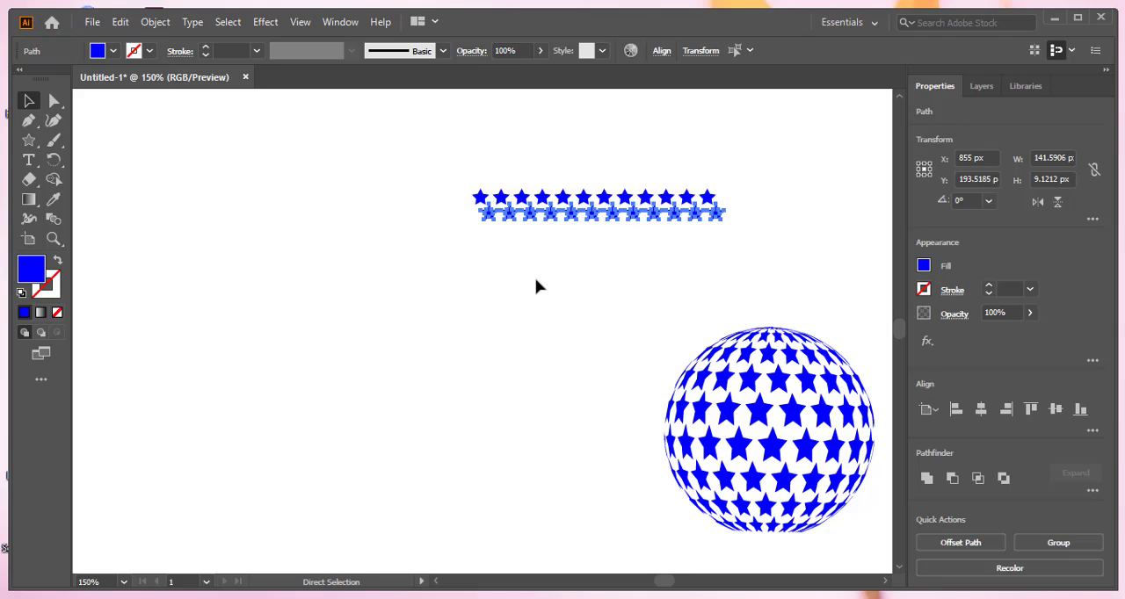
key("ctrl+d")
key("ctrl+d")
key("ctrl+d")
key("ctrl+d")
key("ctrl+d")
key("ctrl+d")
key("ctrl+d")
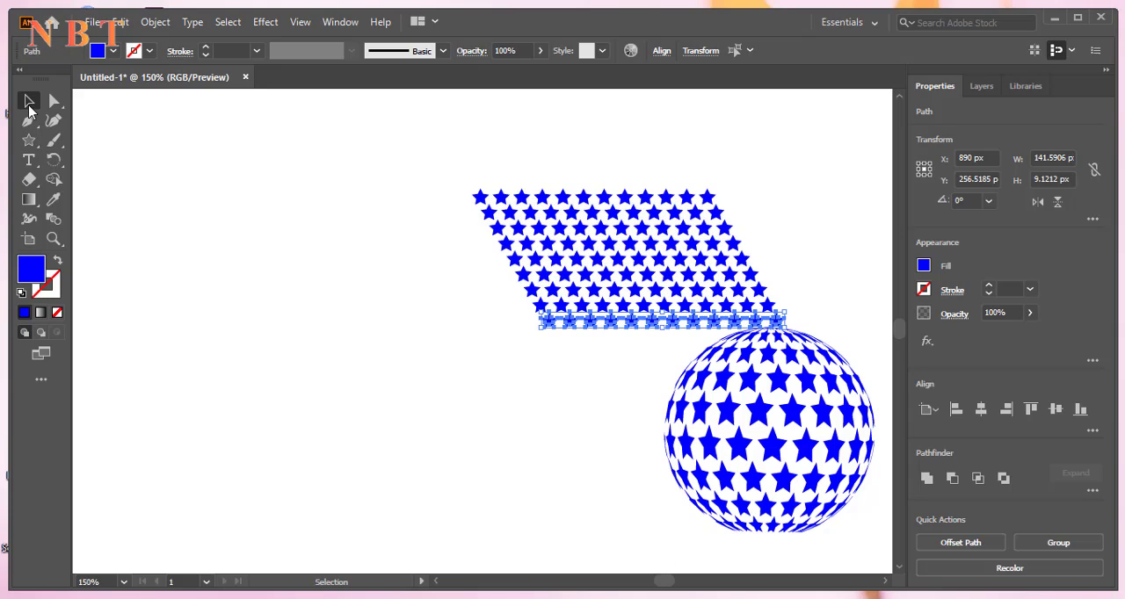
left_click(128, 147)
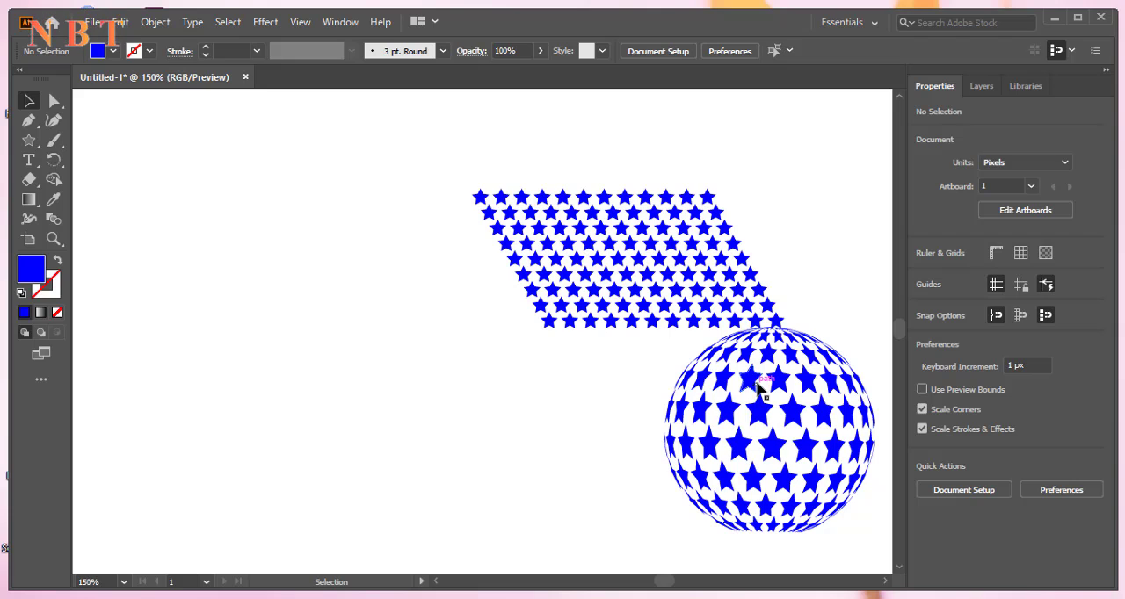
Move the star sphere down clear of the pattern, and group all the stars of the slanted pattern
left_click_drag(749, 382, 763, 429)
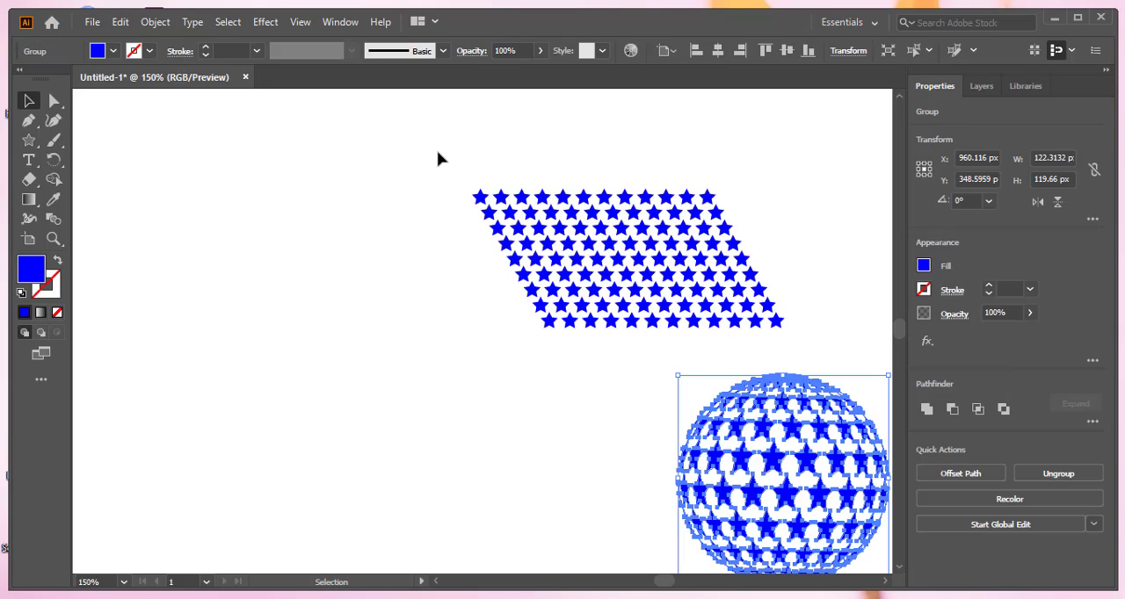
left_click_drag(526, 293, 804, 336)
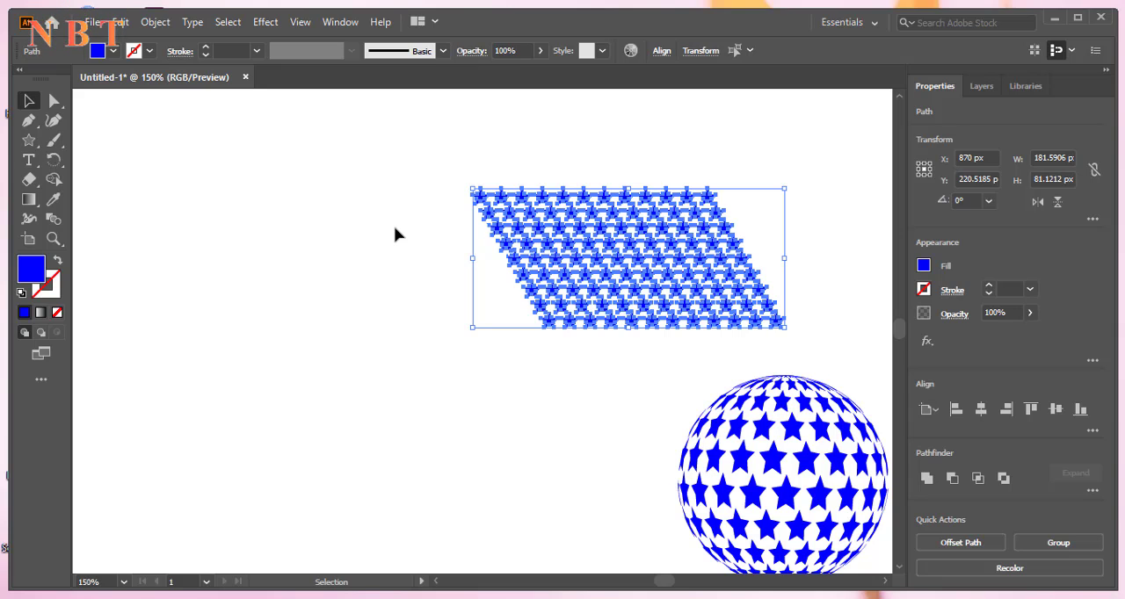
key("ctrl+g")
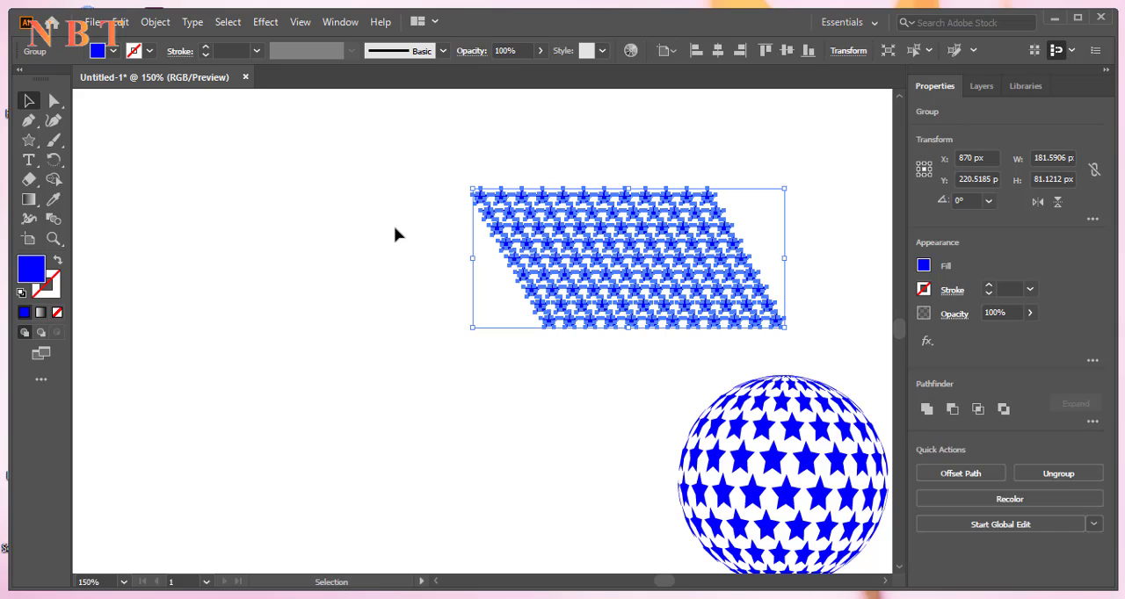
Move the grouped star pattern 15 px right and 27 px up, away from the sphere
left_click(430, 169)
left_click_drag(640, 248, 666, 200)
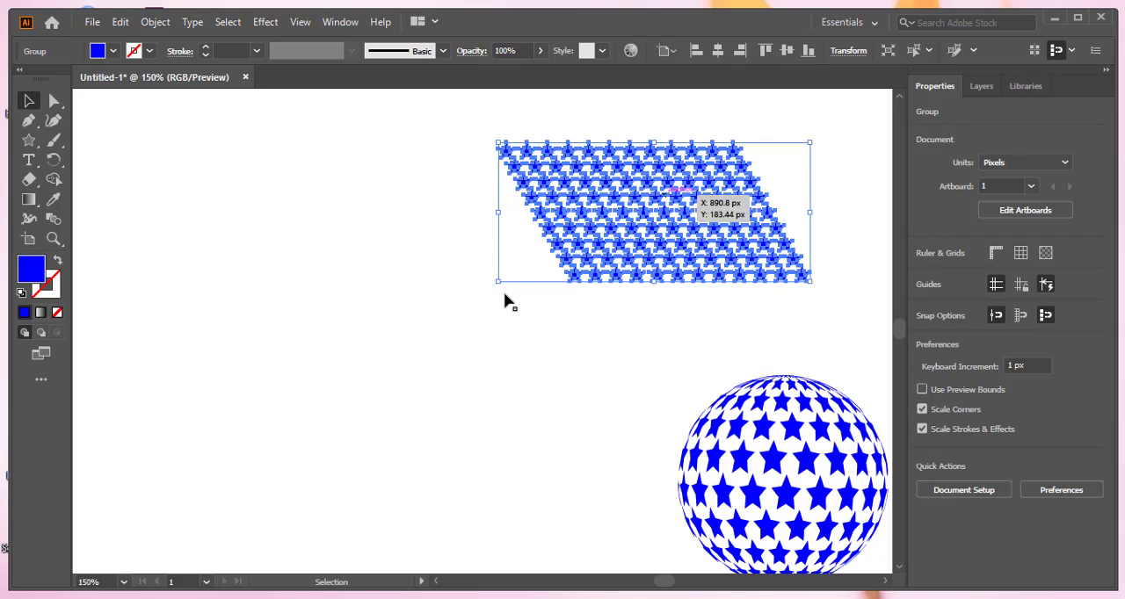
left_click(352, 224)
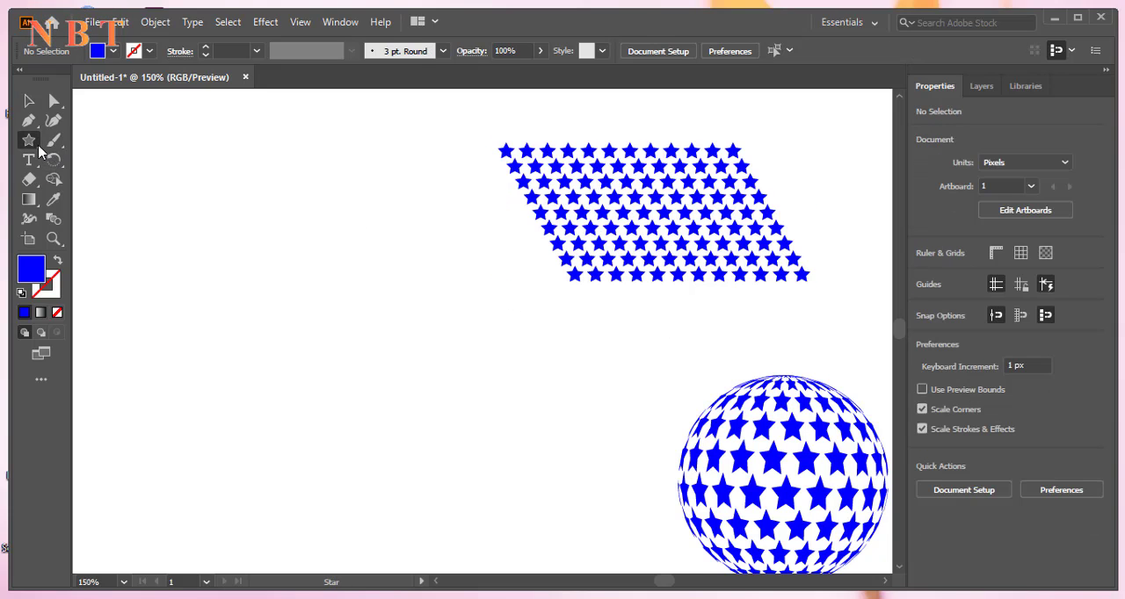
Draw a 74 px circle in the empty area beside the star pattern and fill it with RGB Yellow
left_click_drag(39, 152, 269, 287)
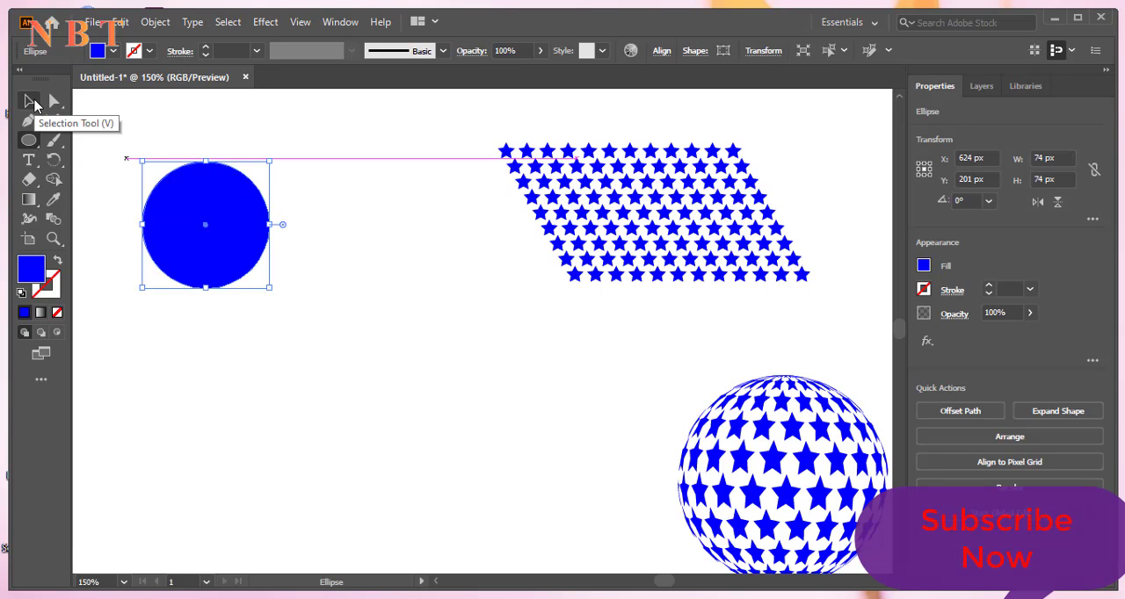
left_click(113, 53)
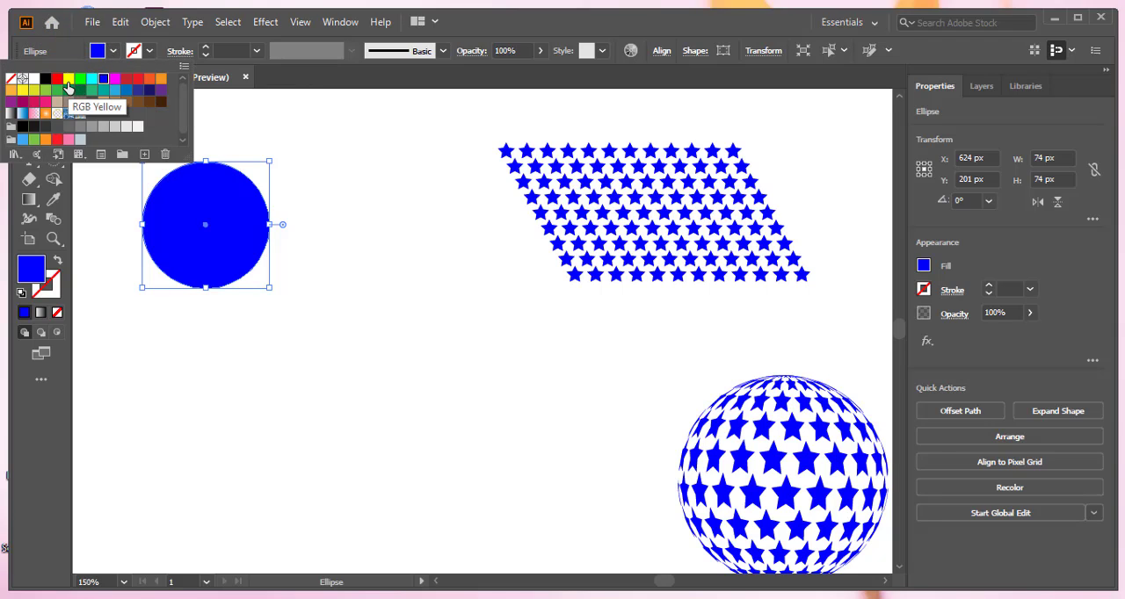
left_click(68, 79)
left_click(276, 125)
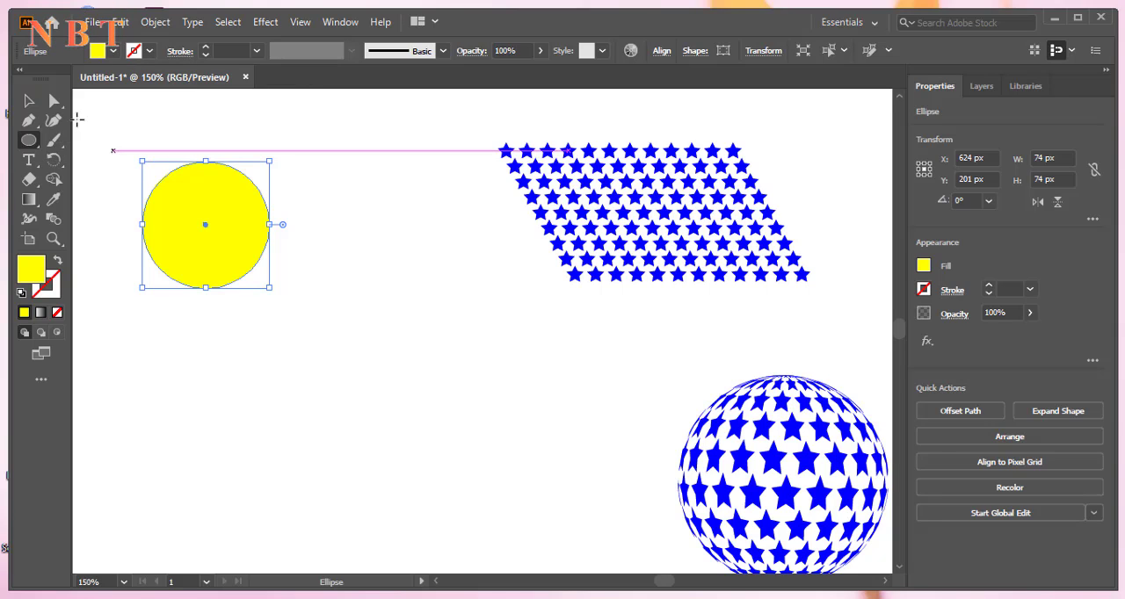
Delete the yellow circle's right anchor point to leave its left half, and close the open path with Join
left_click(55, 102)
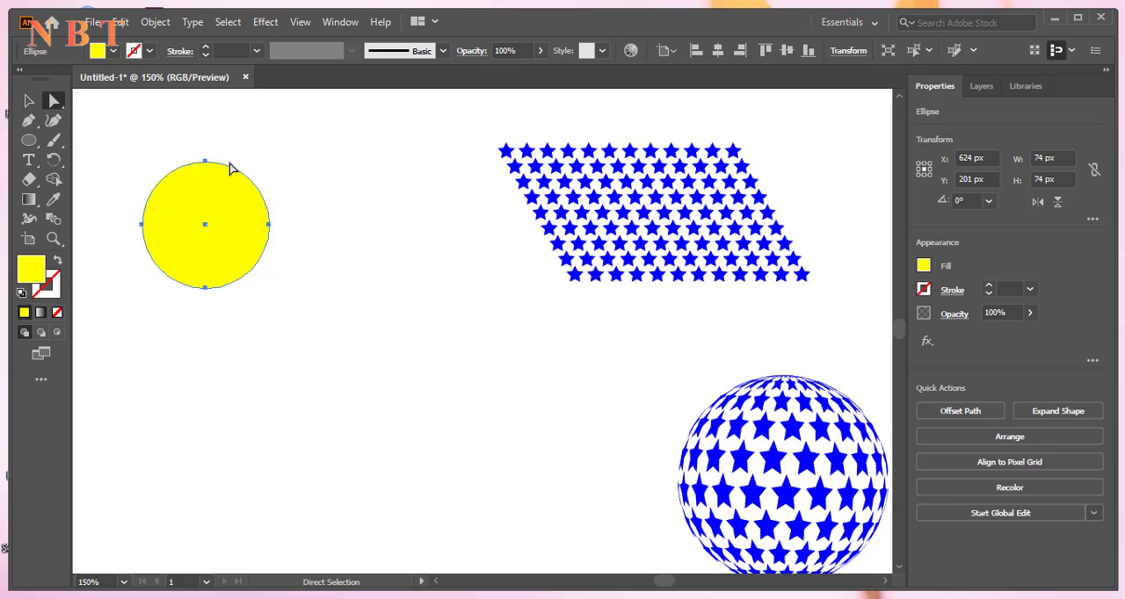
left_click_drag(279, 302, 300, 316)
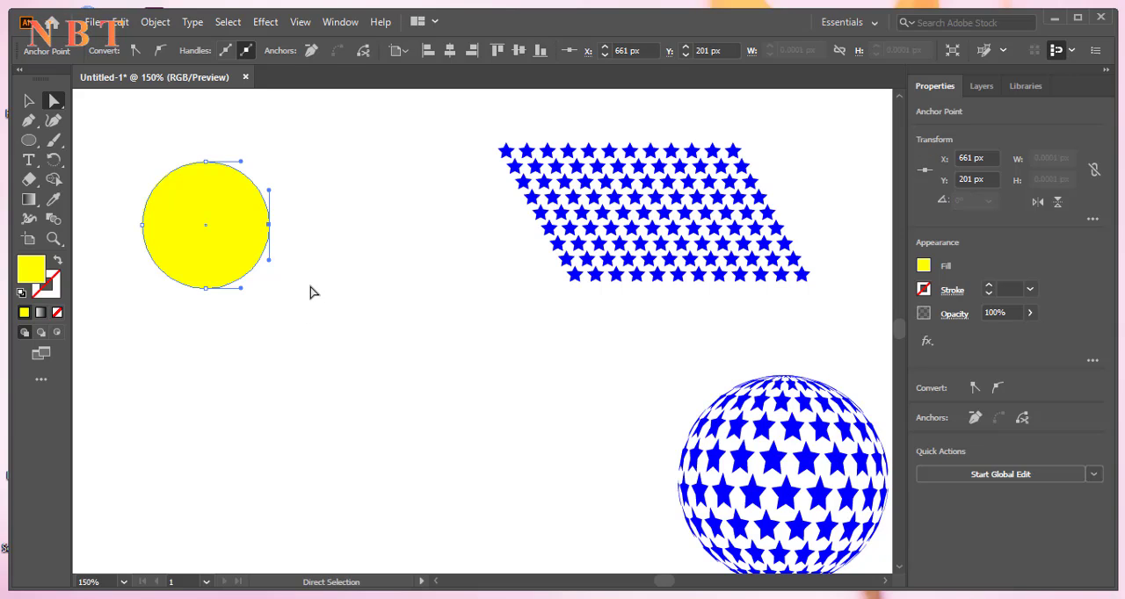
key("Delete")
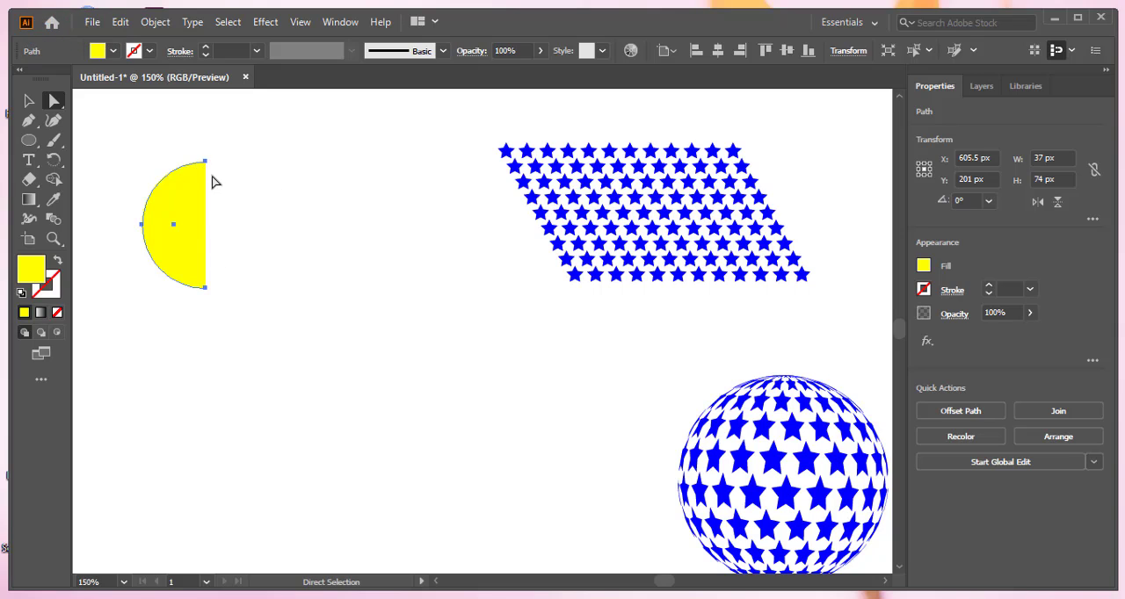
left_click(154, 24)
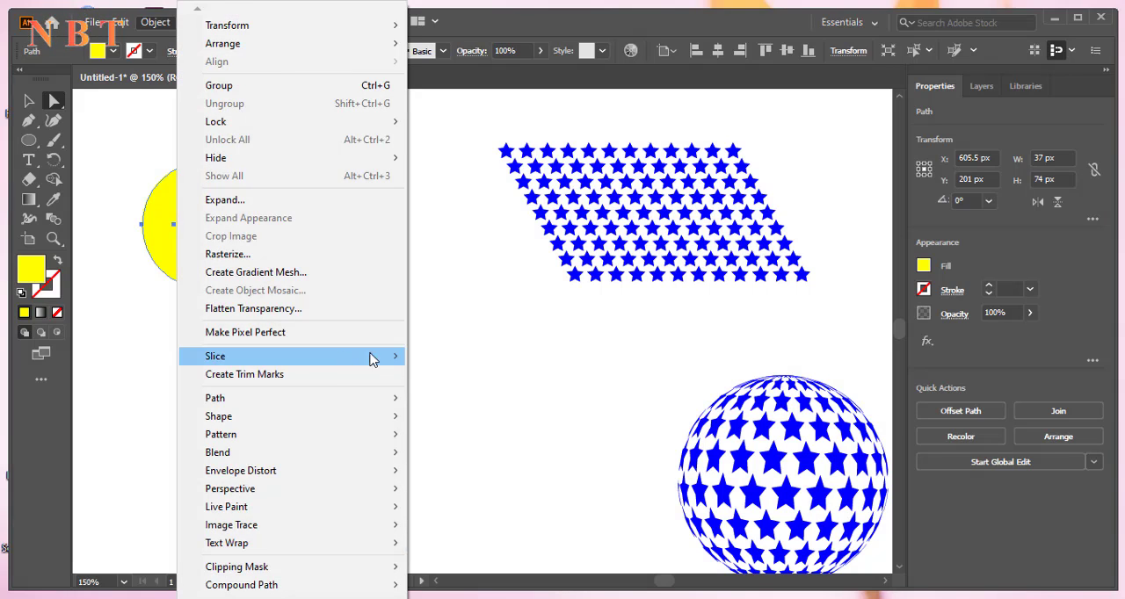
mouse_move(264, 401)
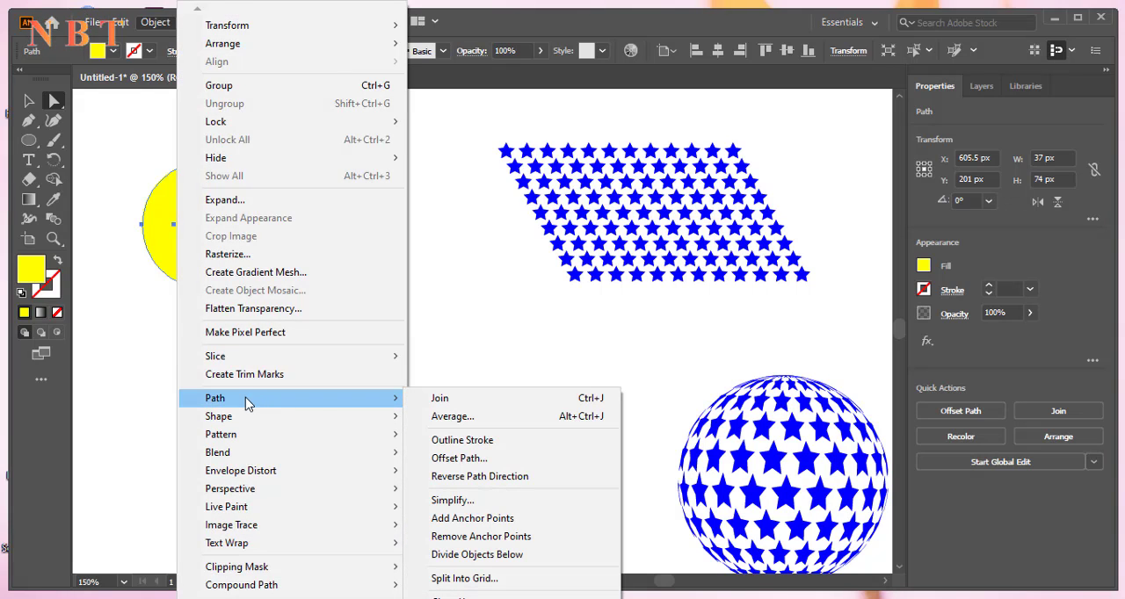
left_click(472, 402)
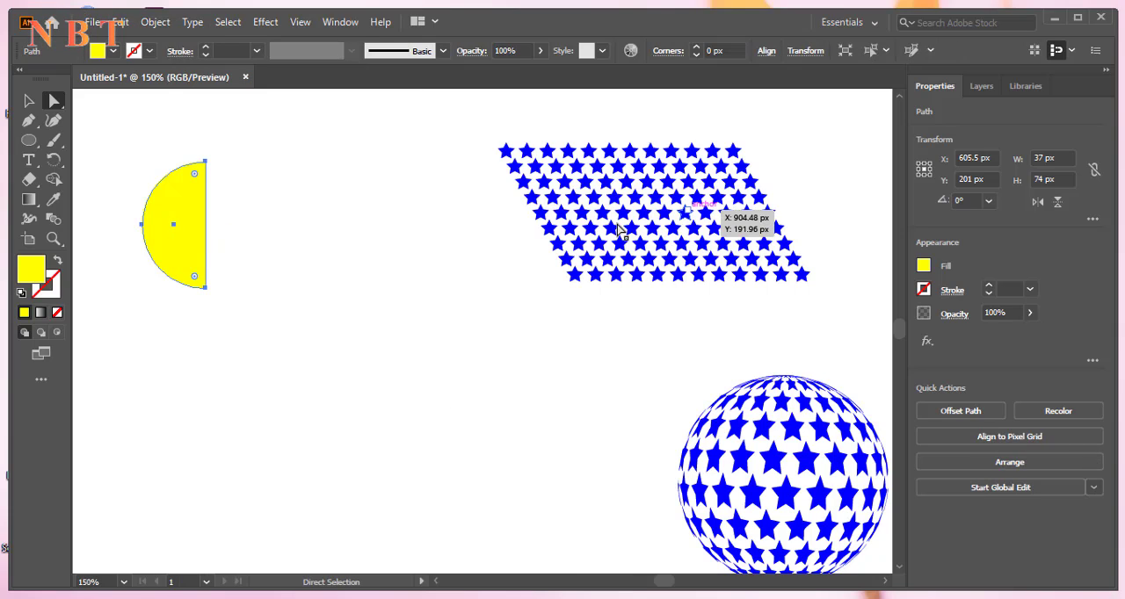
Show the Symbols panel and place it beside the star pattern
scroll(413, 220, "up", 1)
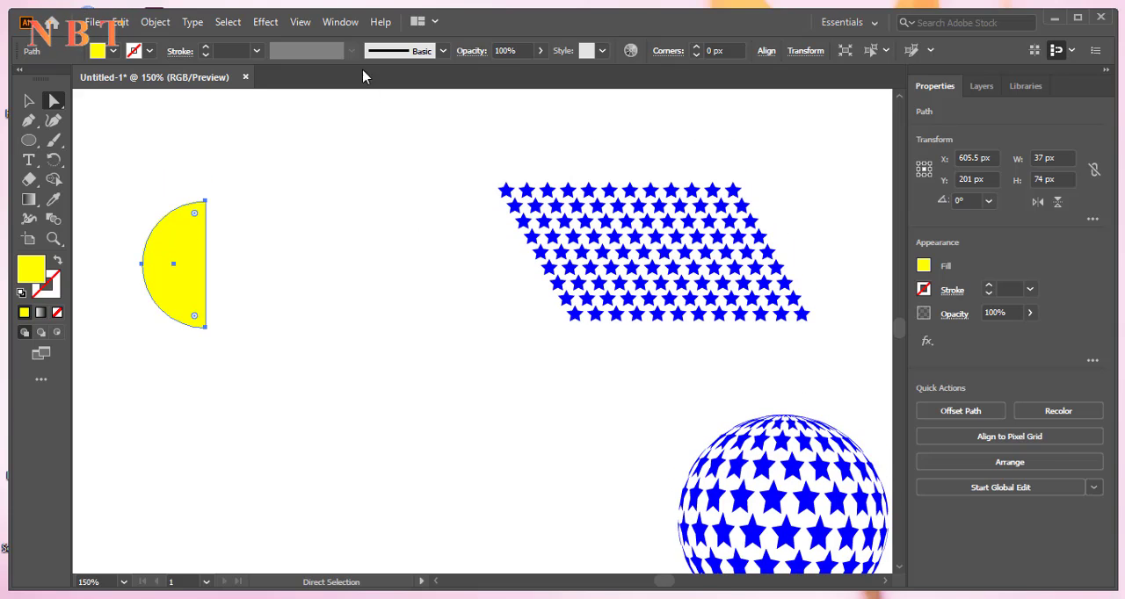
left_click(344, 22)
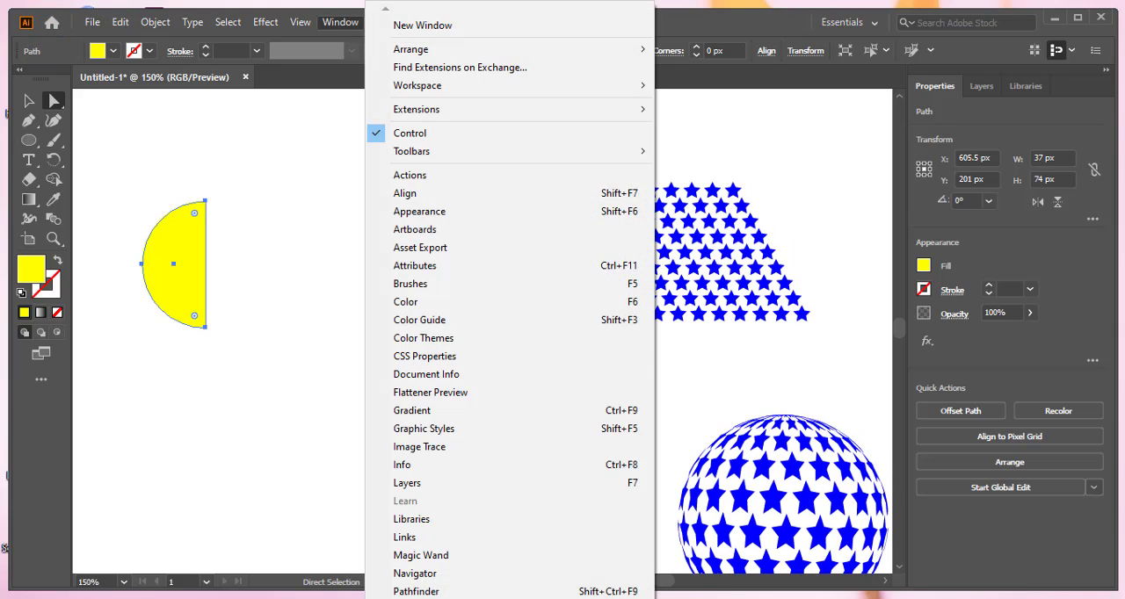
mouse_move(510, 598)
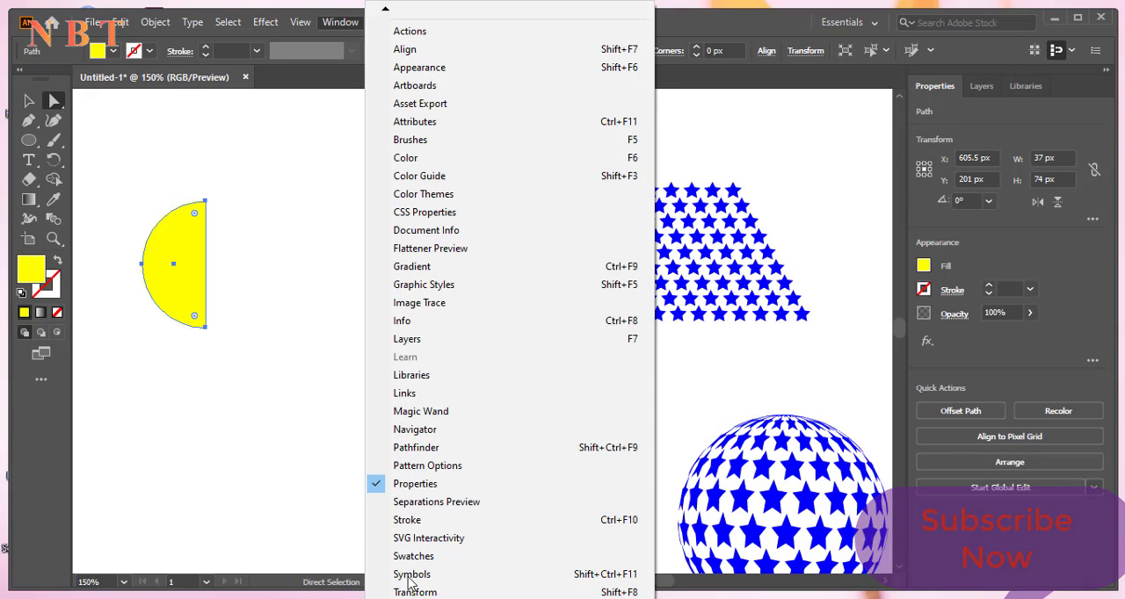
left_click(430, 574)
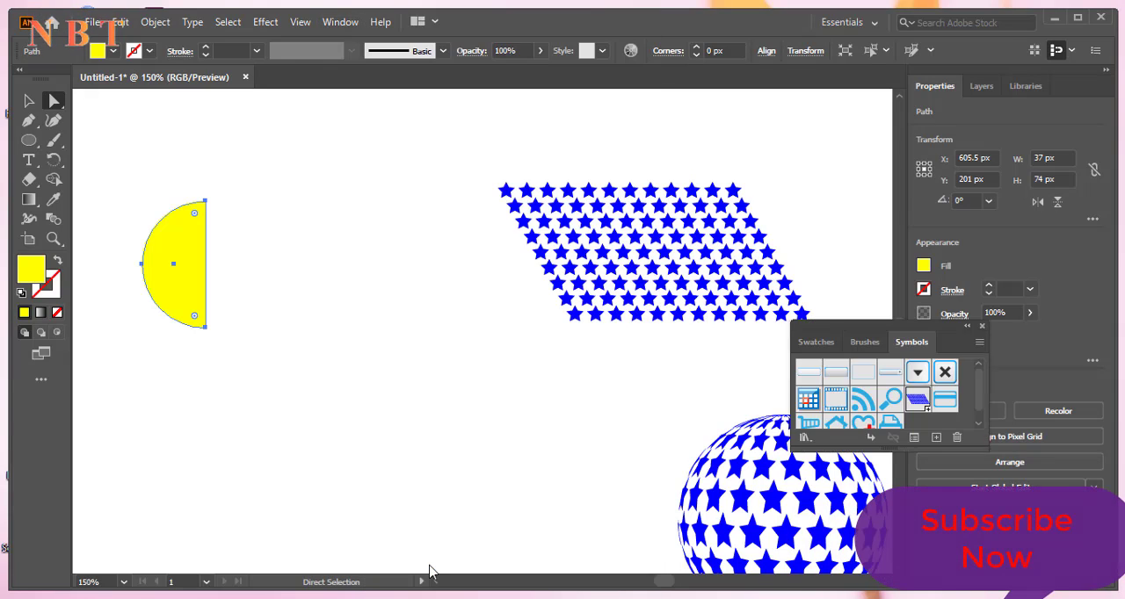
left_click_drag(882, 331, 875, 206)
left_click_drag(684, 249, 888, 297)
key("ctrl+z")
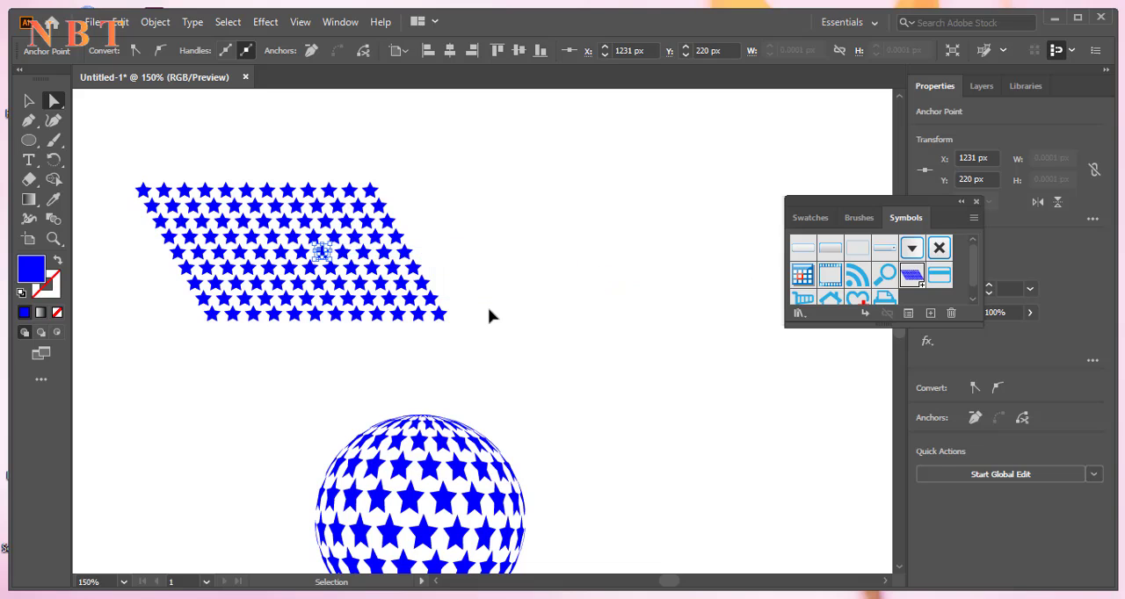
left_click(505, 251)
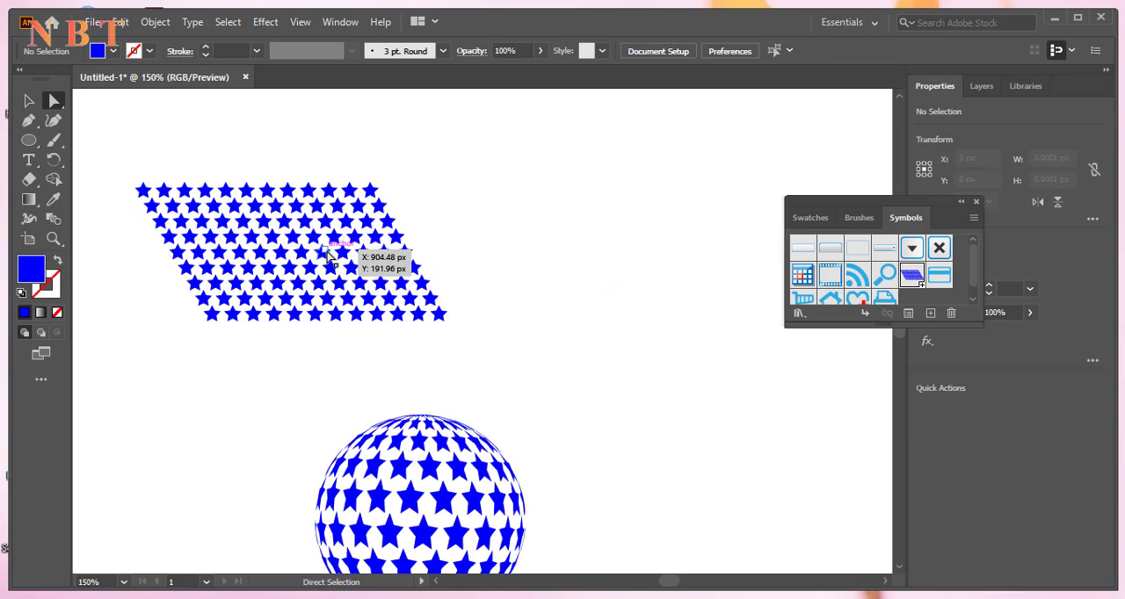
left_click(327, 254)
left_click(464, 258)
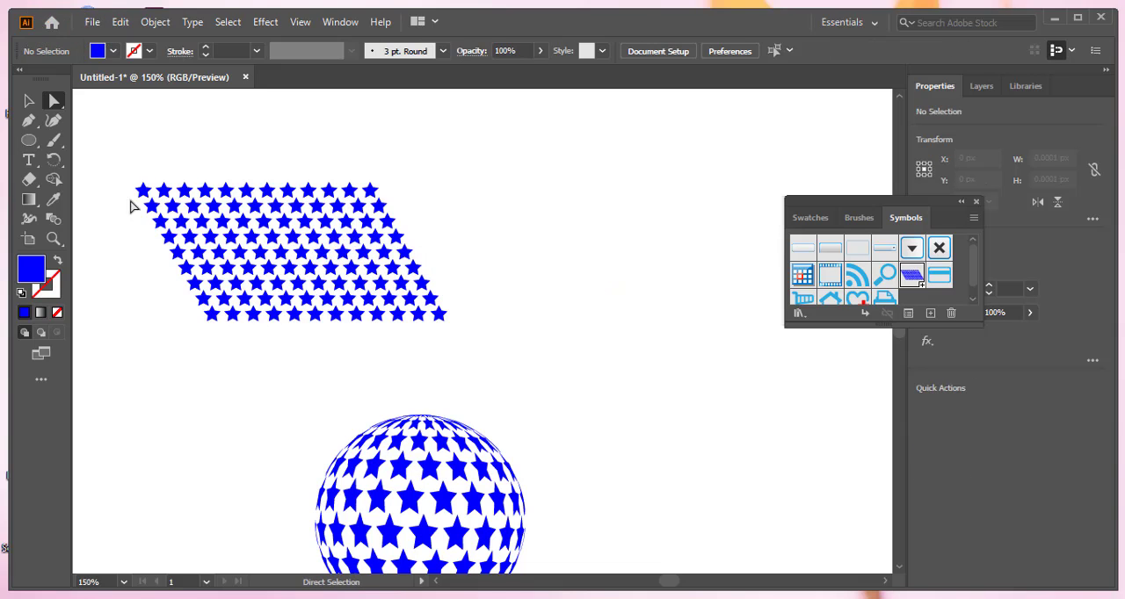
Create a dynamic symbol with export type Graphic from the whole star pattern, and delete the pattern from the artboard
left_click_drag(120, 164, 419, 359)
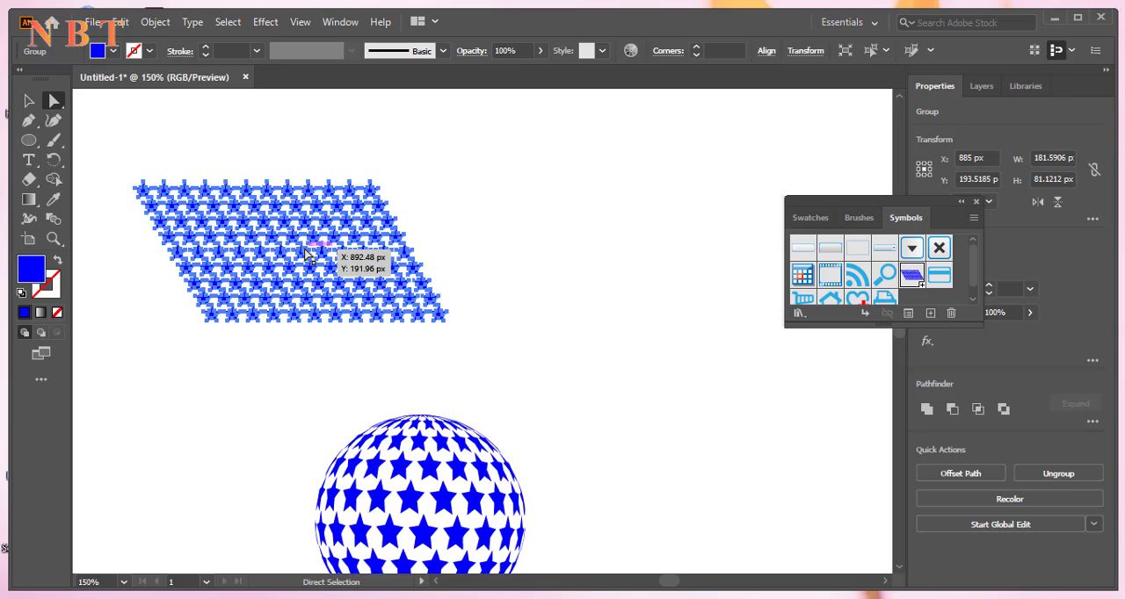
left_click_drag(307, 254, 915, 297)
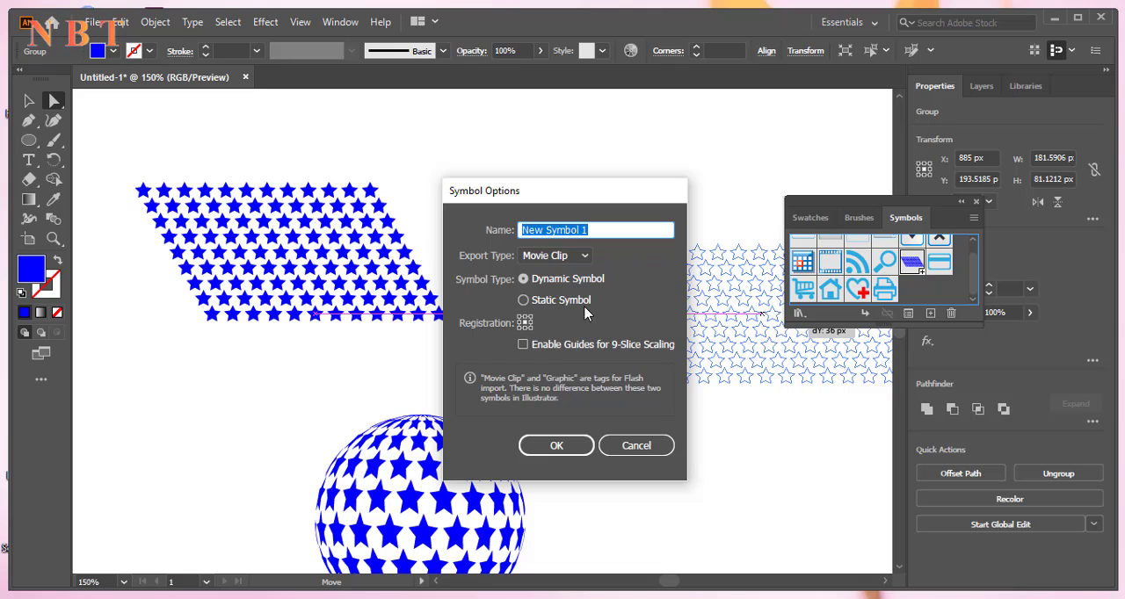
left_click(579, 256)
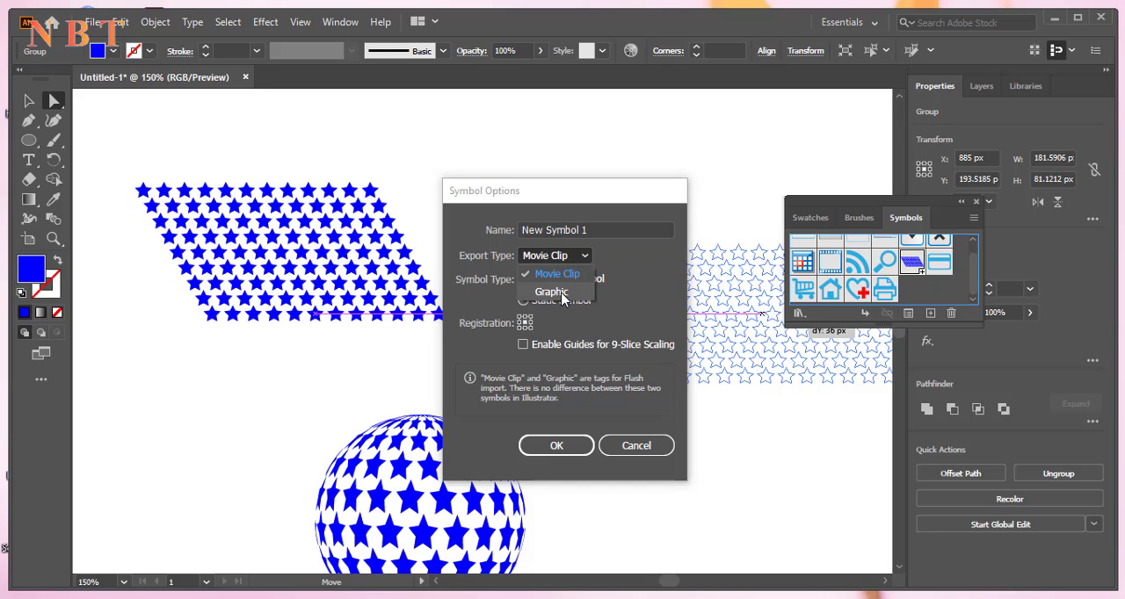
left_click(563, 295)
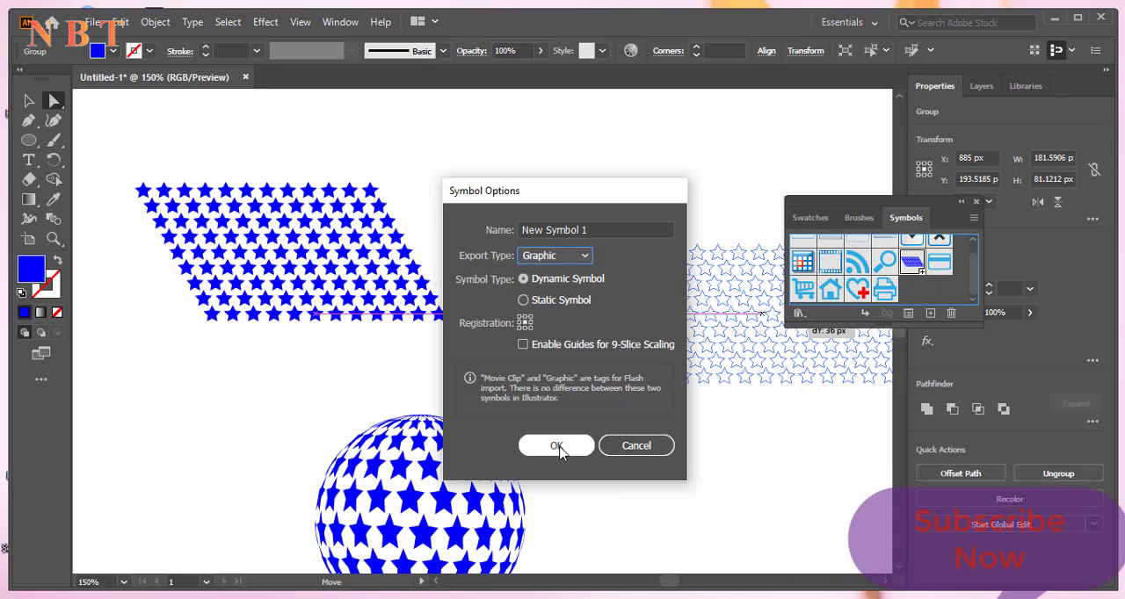
left_click(560, 446)
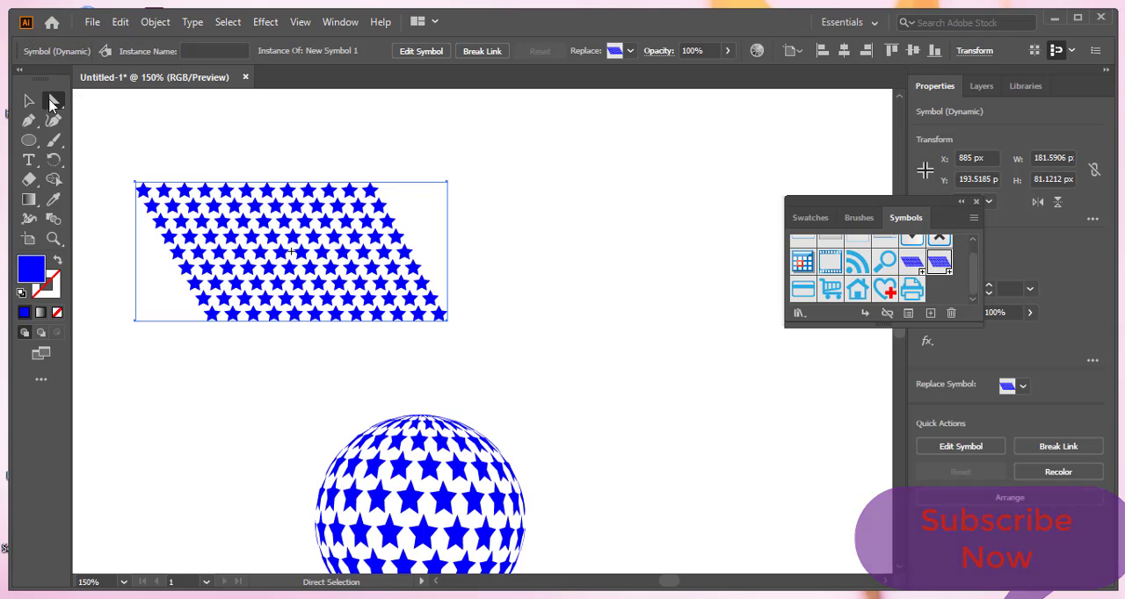
left_click(29, 100)
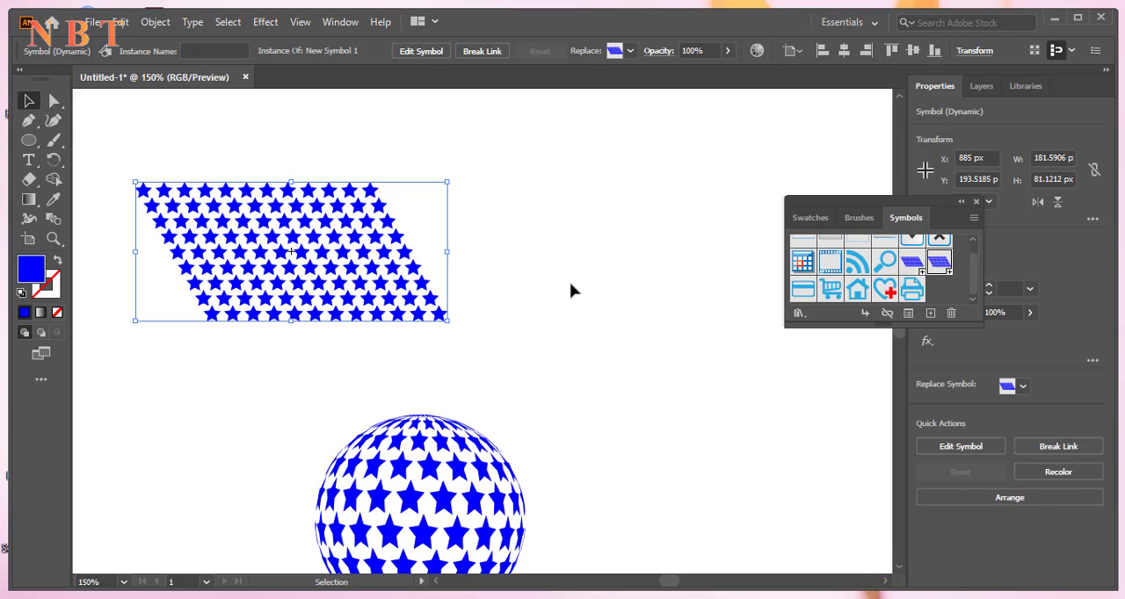
key("Delete")
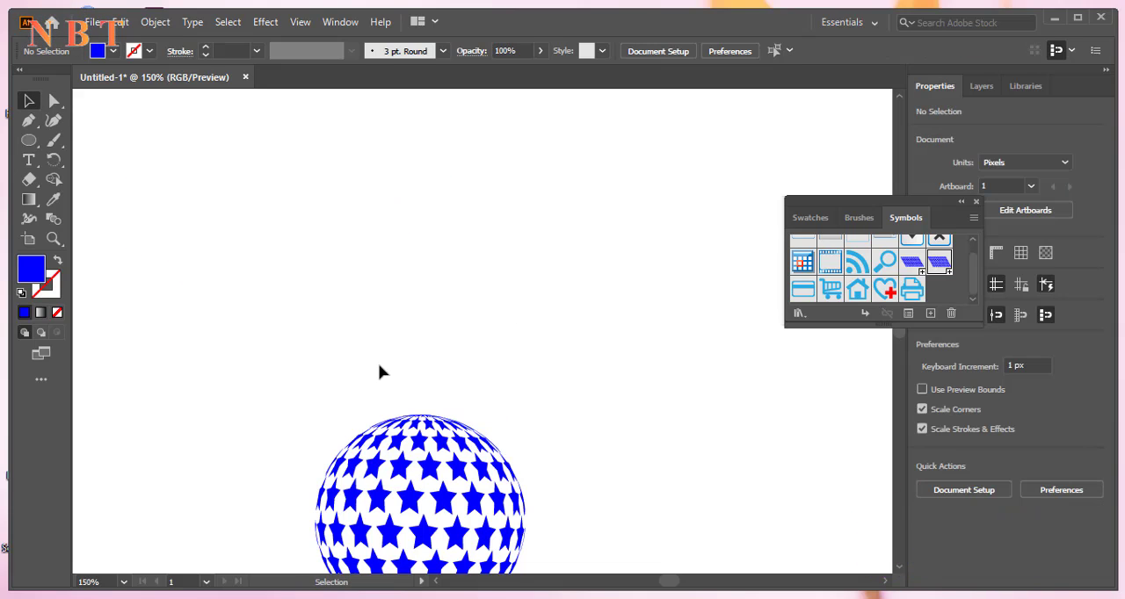
Start a 3D Revolve effect on the yellow half circle with a custom rotation of about 1°, -2° and 0°
key("ctrl+minus")
left_click_drag(355, 340, 655, 325)
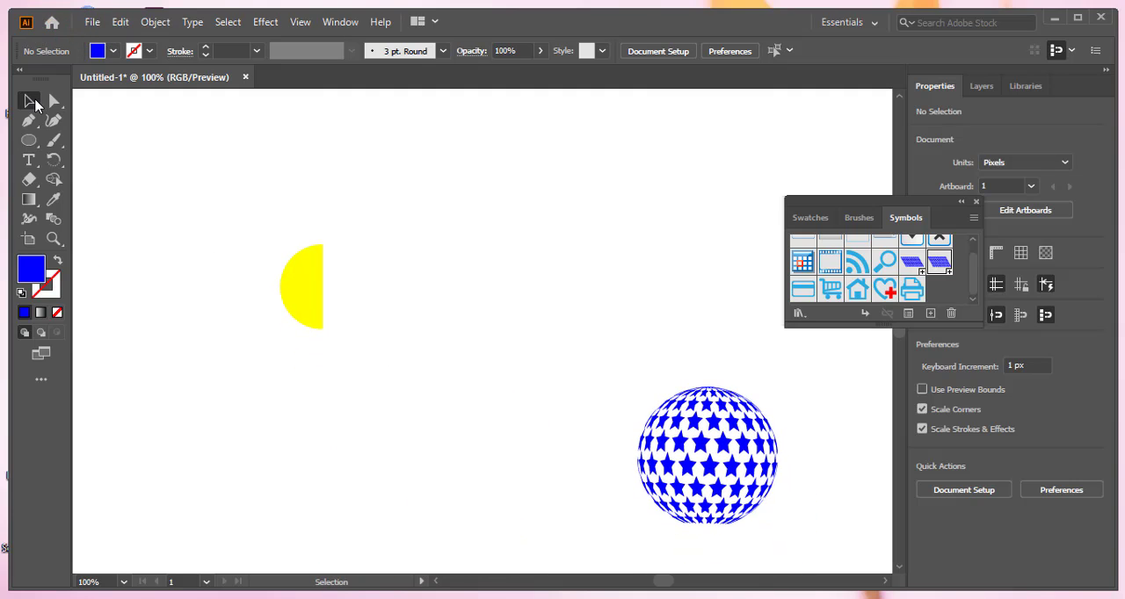
left_click_drag(390, 315, 392, 316)
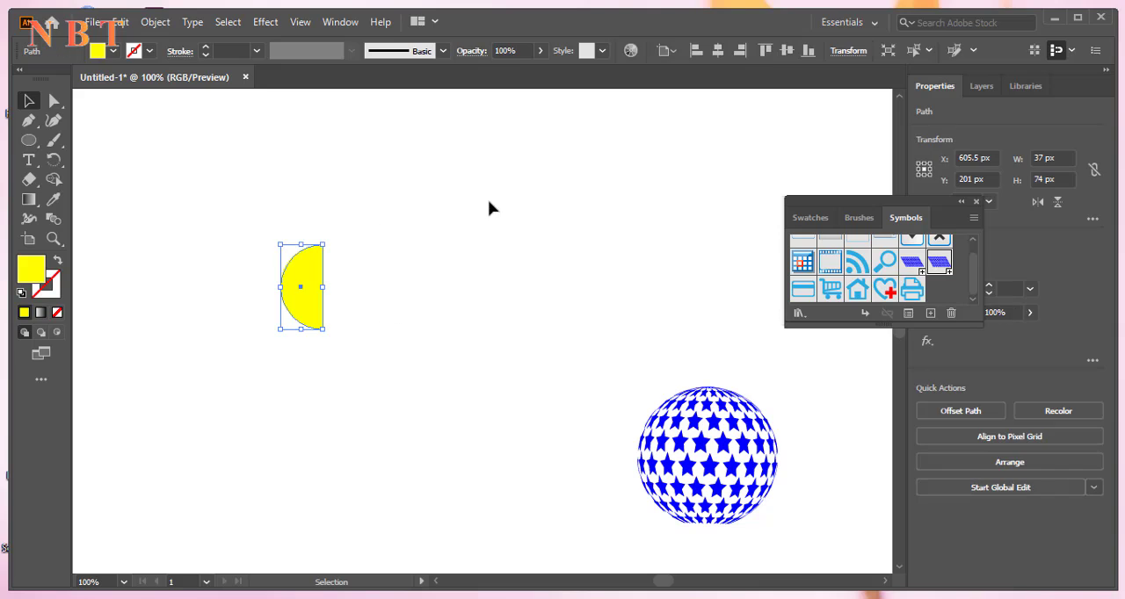
left_click(270, 27)
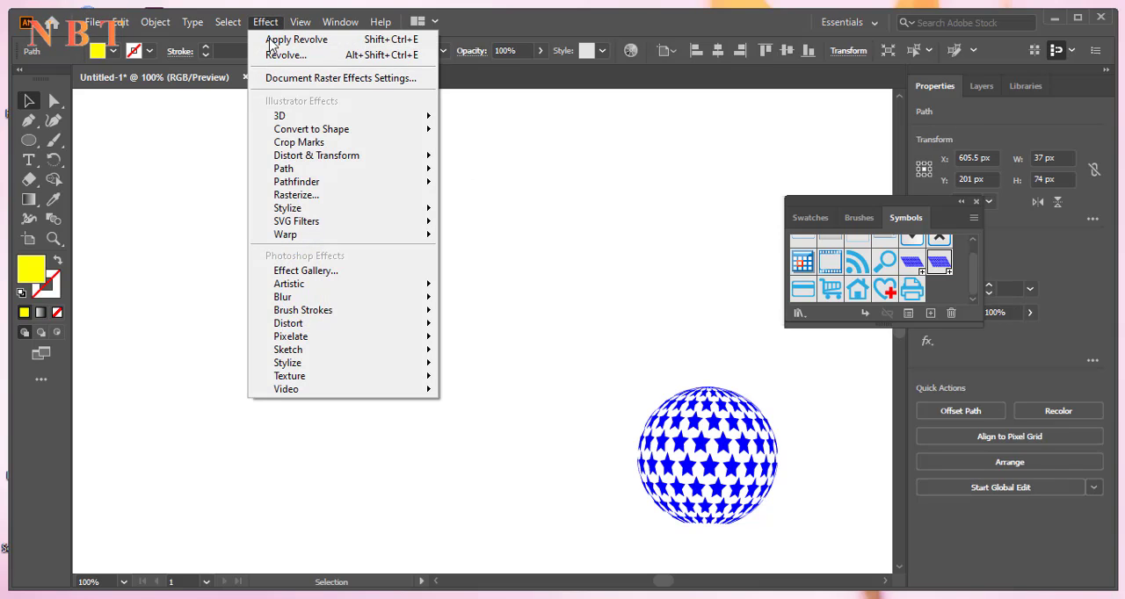
mouse_move(306, 117)
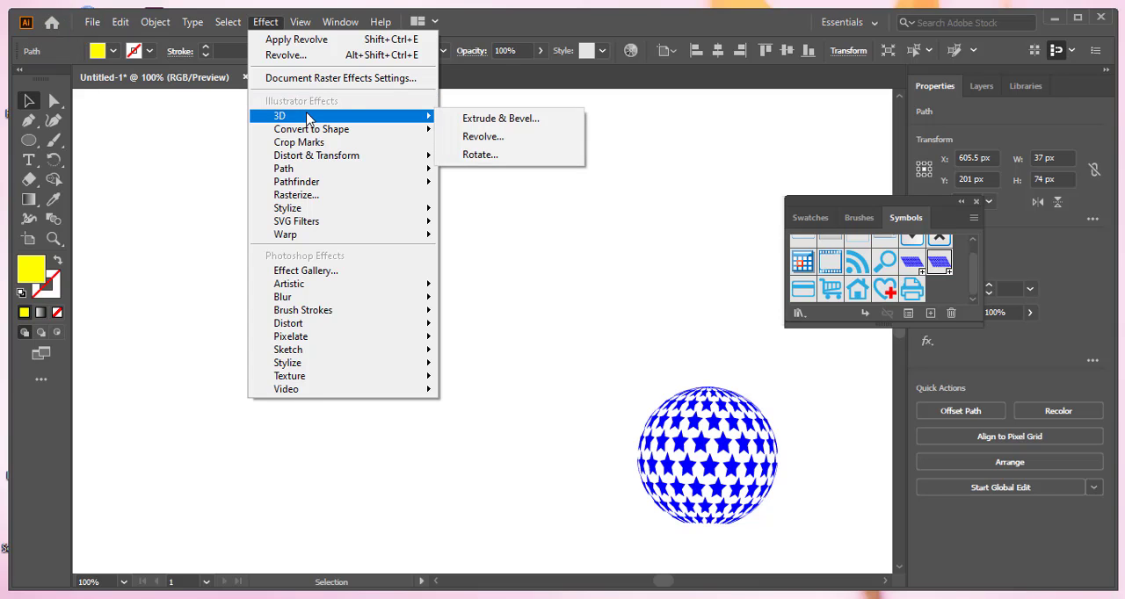
left_click(483, 137)
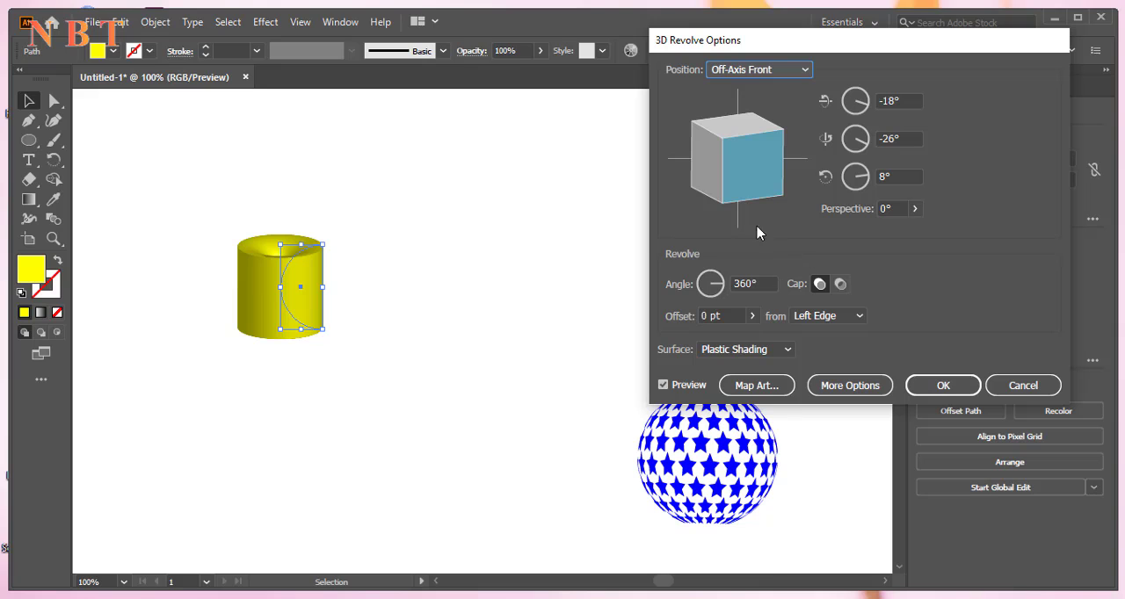
mouse_move(708, 152)
left_mouse_down()
mouse_move(694, 142)
mouse_move(723, 123)
mouse_move(697, 164)
mouse_move(716, 205)
left_mouse_up()
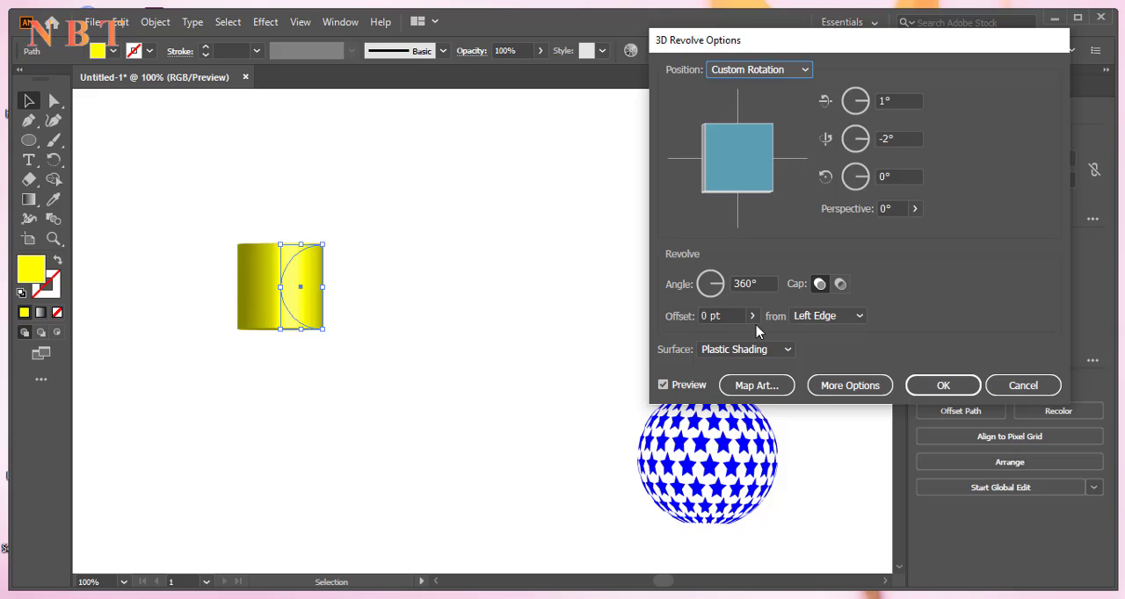
Set the revolve offset to start from the Right Edge and the surface to Diffuse Shading
left_click(859, 318)
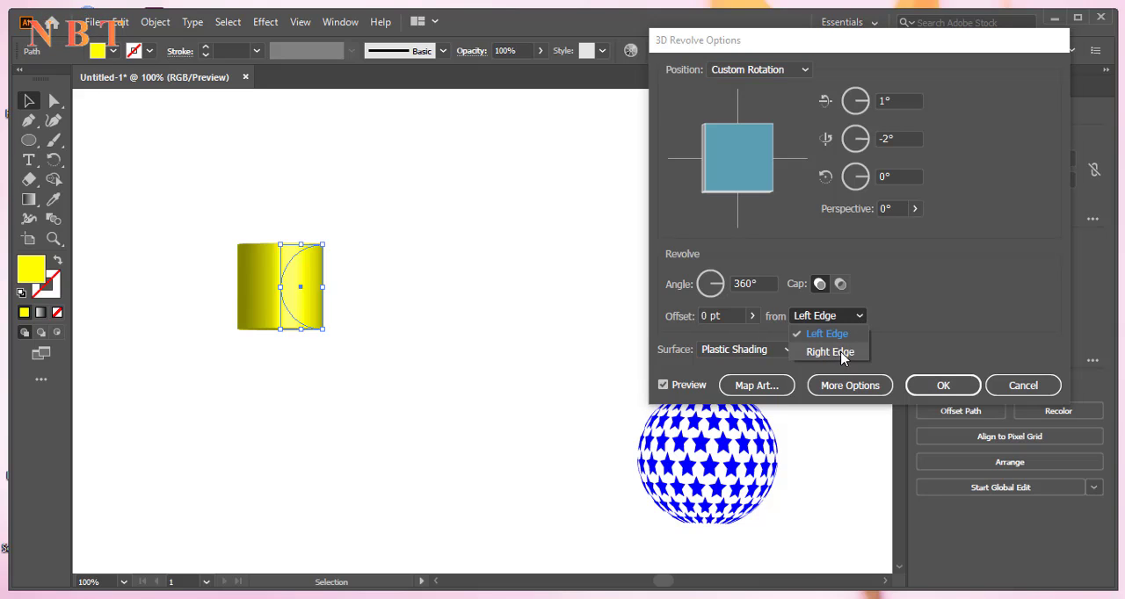
left_click(835, 353)
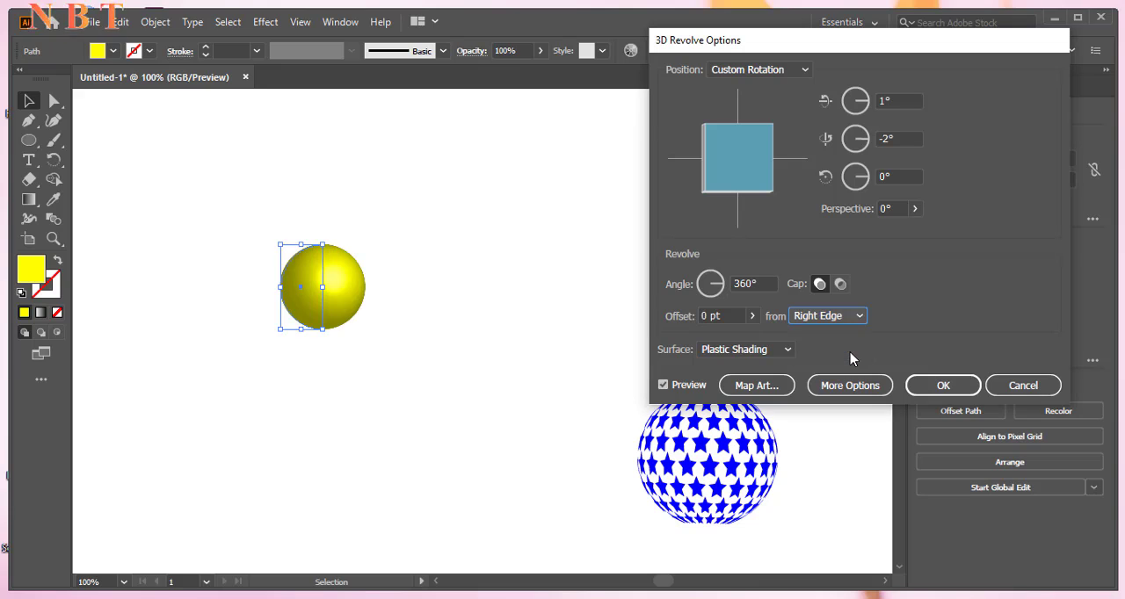
left_click(735, 351)
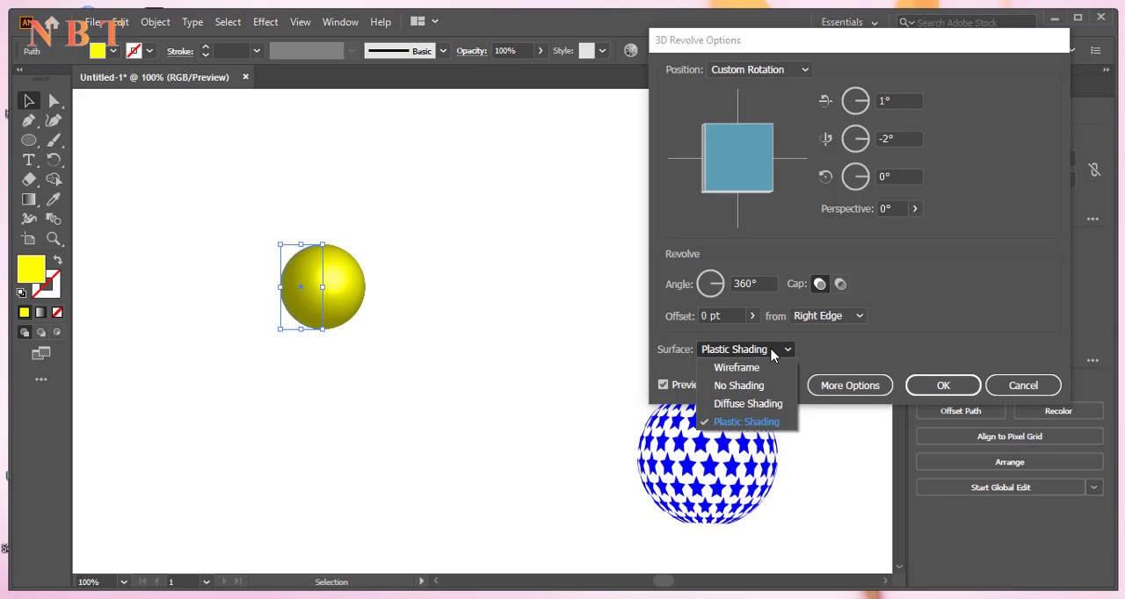
left_click(753, 406)
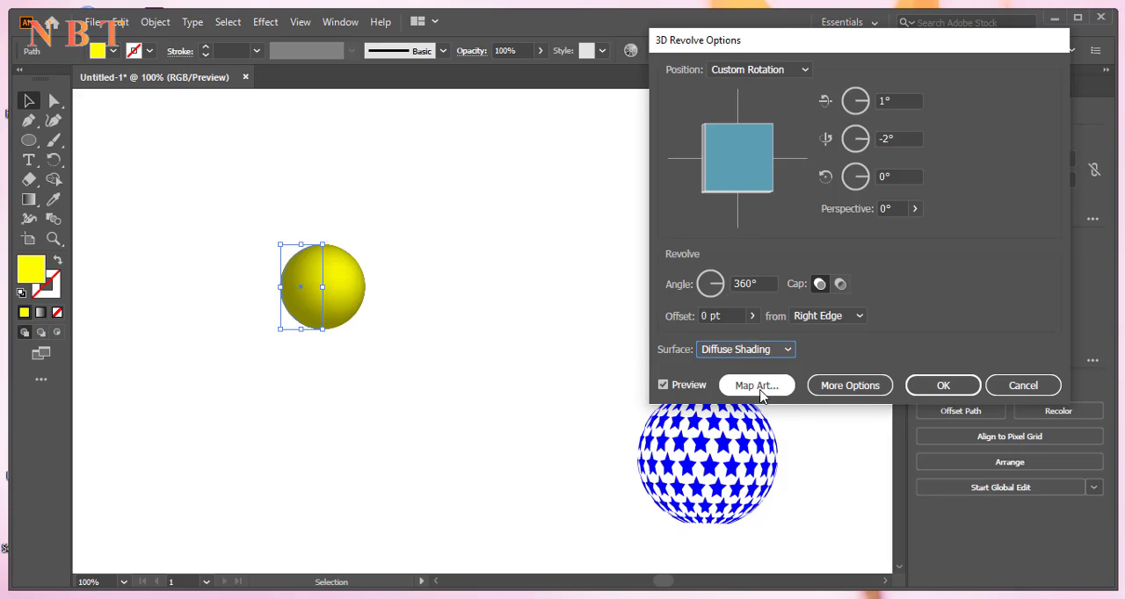
left_click(758, 387)
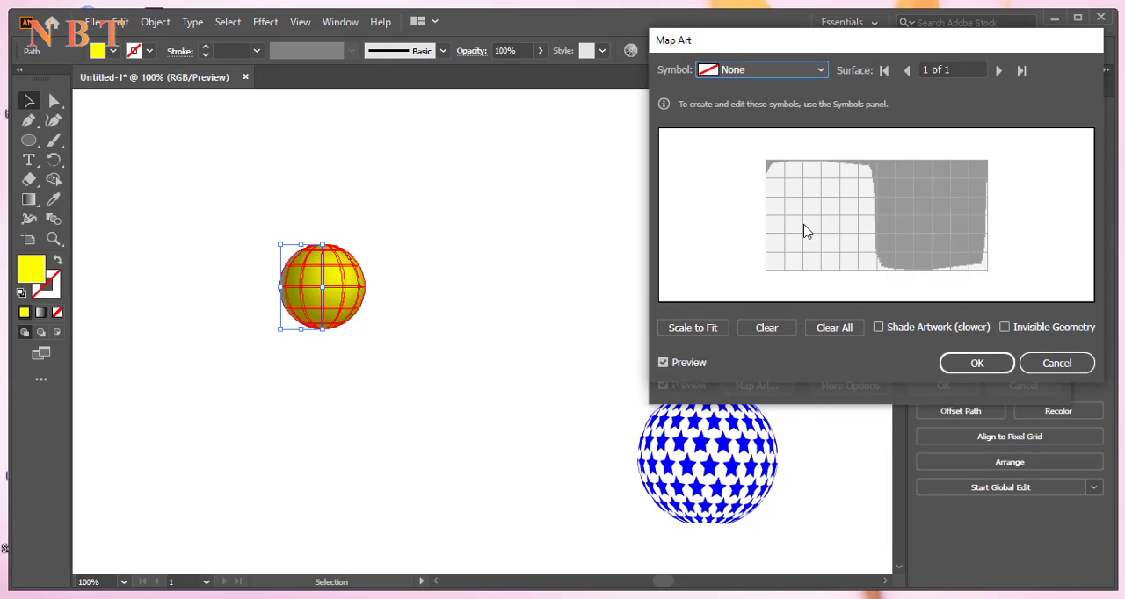
left_click(818, 72)
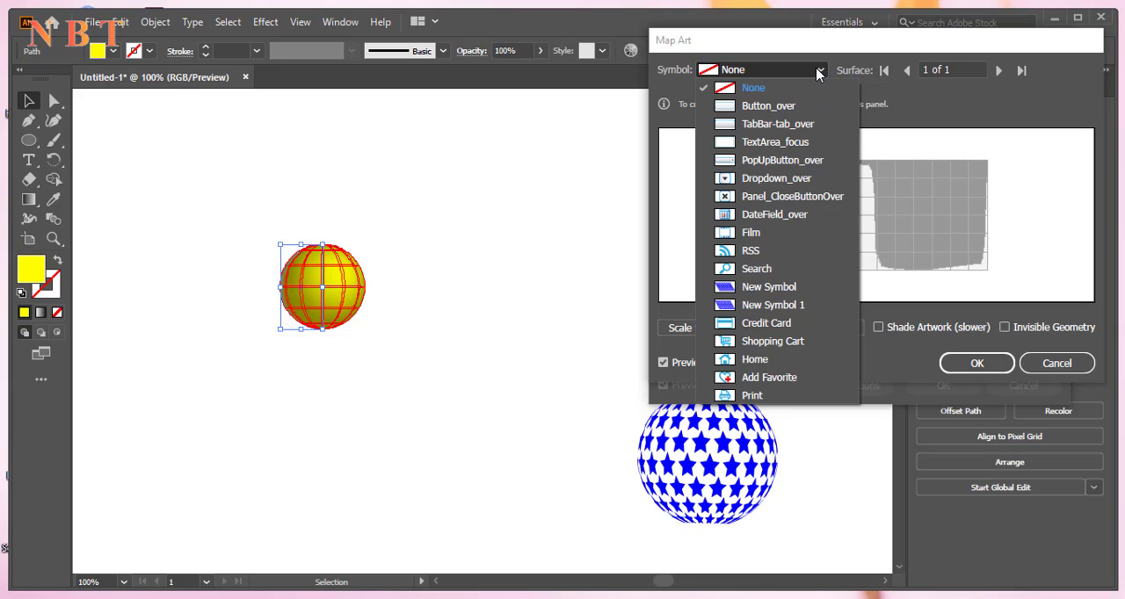
left_click(779, 288)
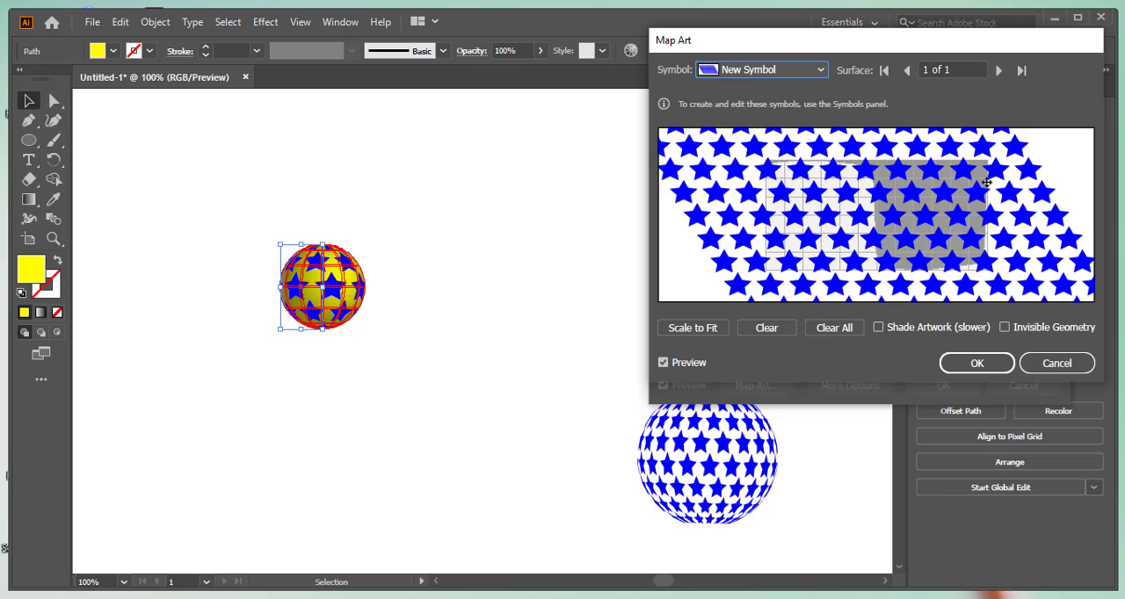
left_click(1057, 363)
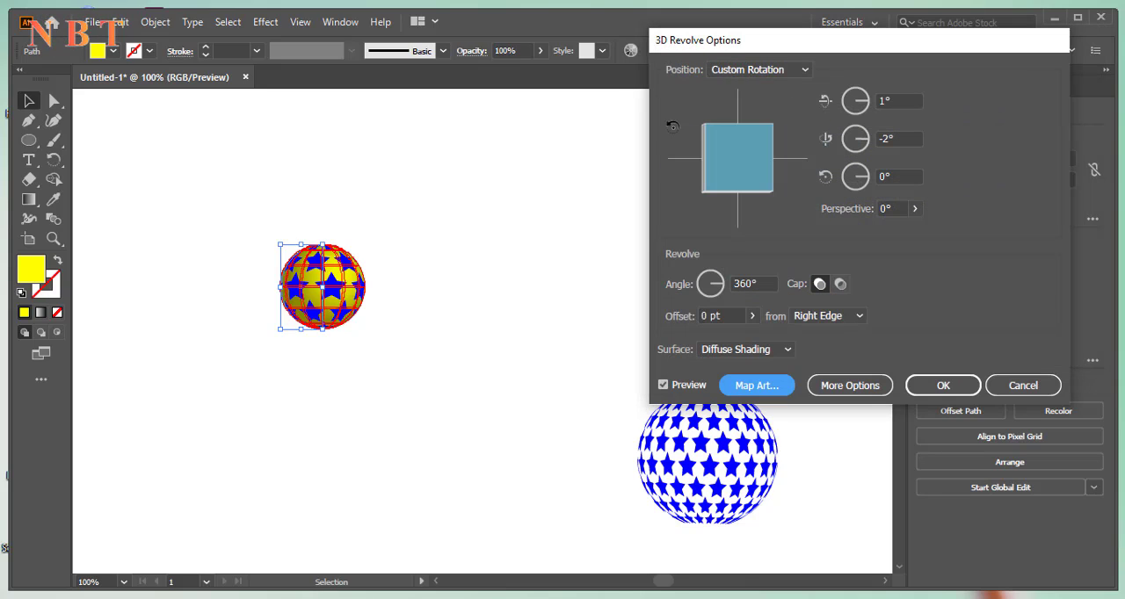
Map New Symbol 1 onto the sphere, move and stretch it to cover the whole visible surface area, and apply the revolve
left_click(755, 385)
left_click(804, 70)
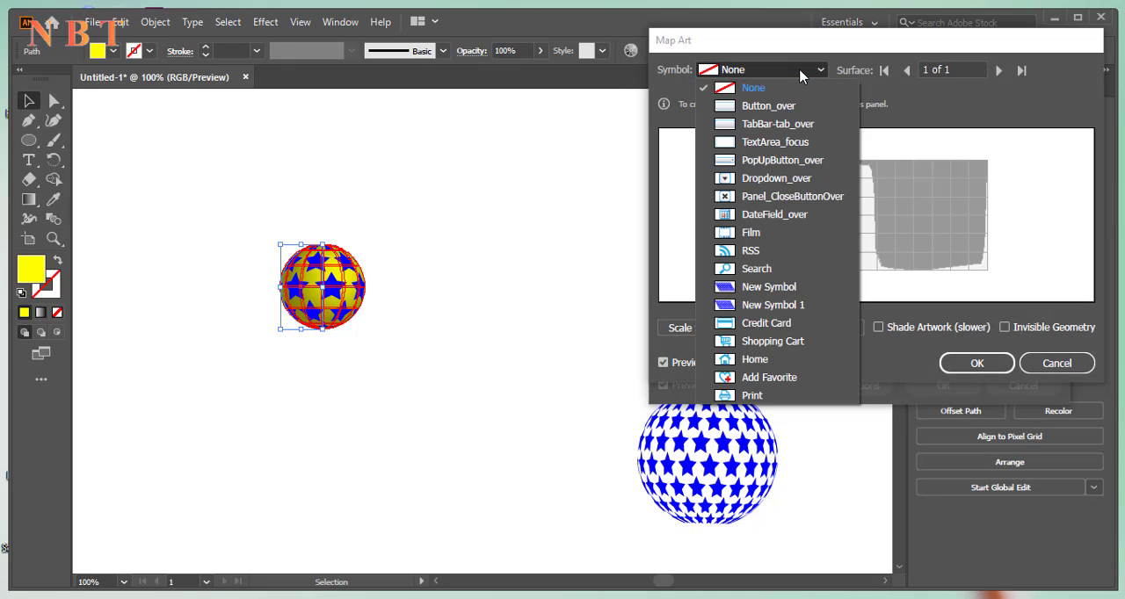
left_click(772, 305)
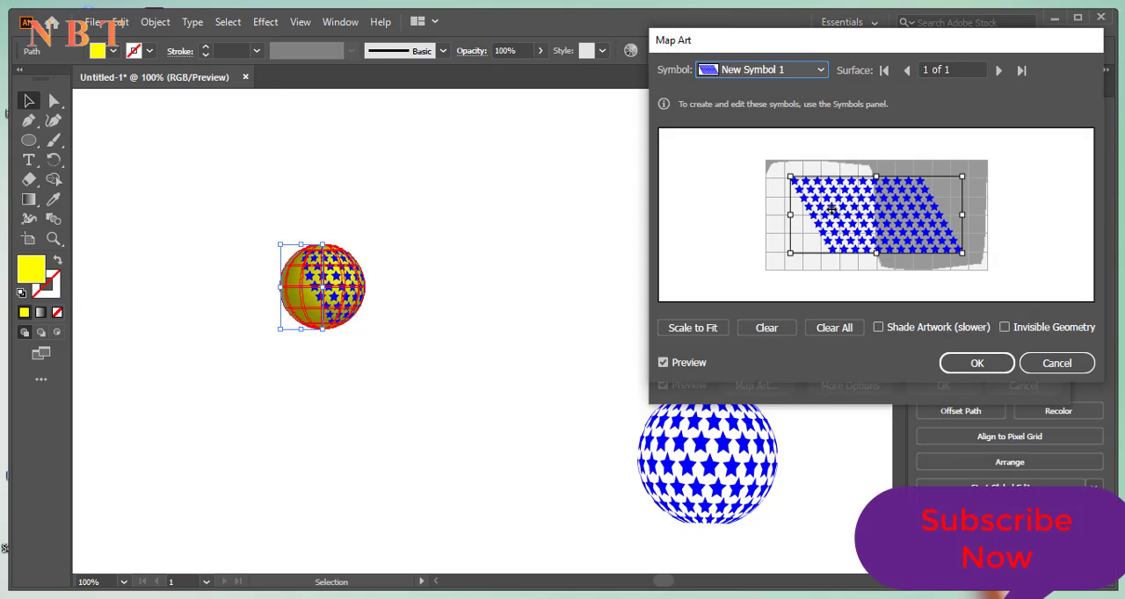
left_click_drag(833, 198, 783, 183)
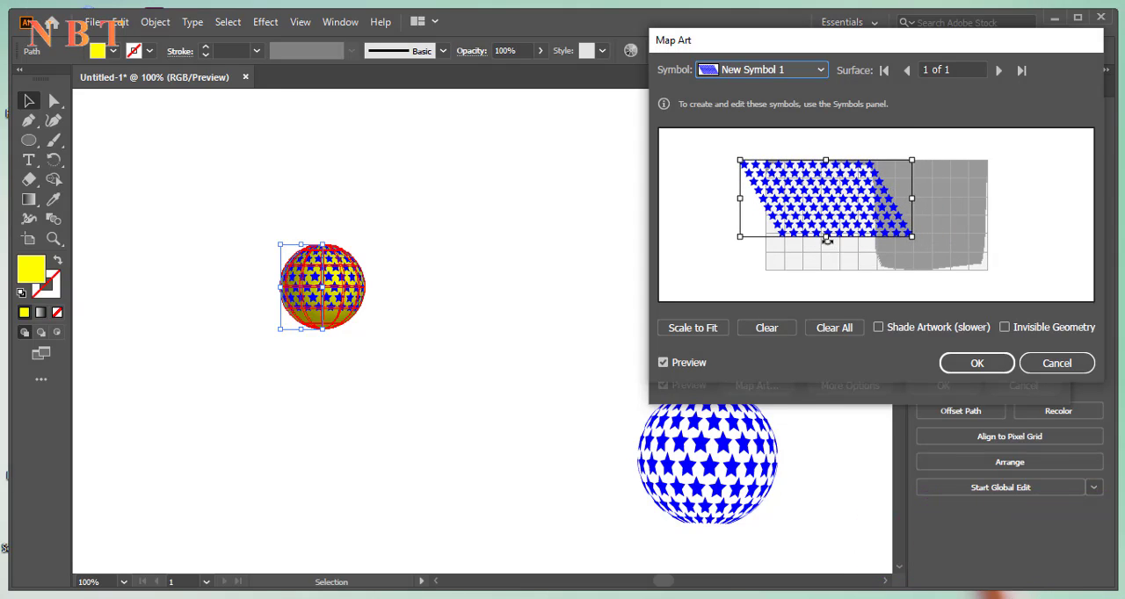
left_click_drag(827, 237, 826, 277)
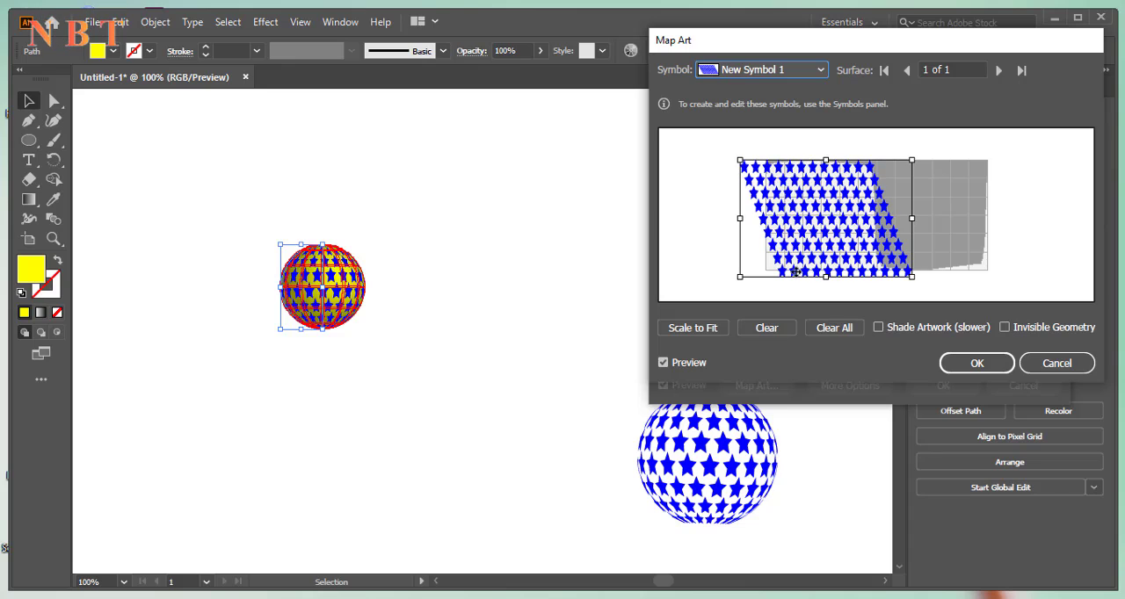
left_click_drag(740, 219, 725, 219)
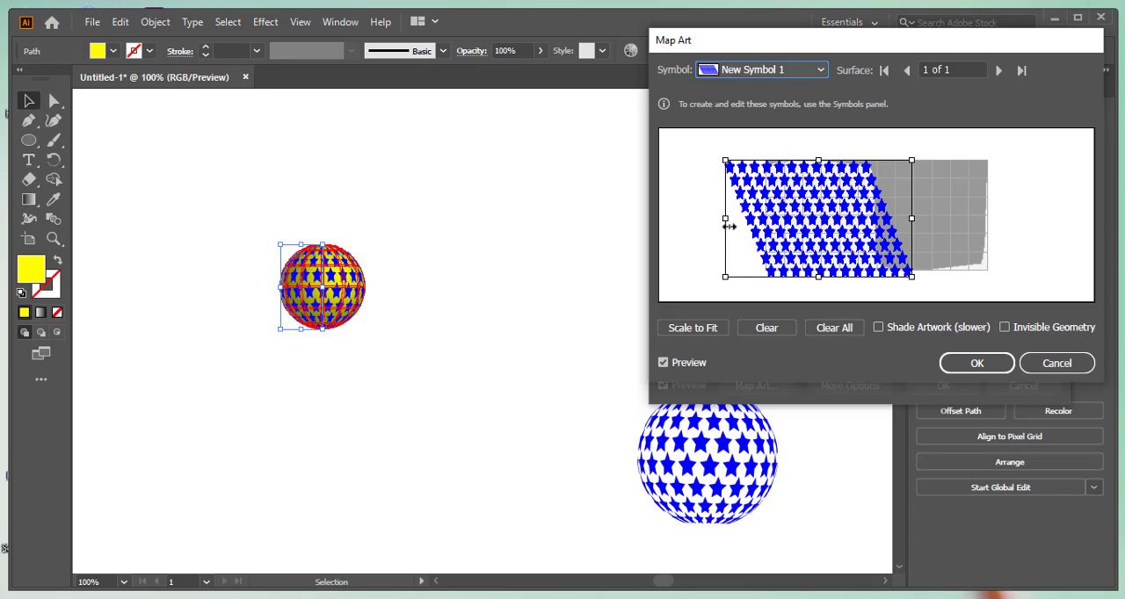
left_click(976, 365)
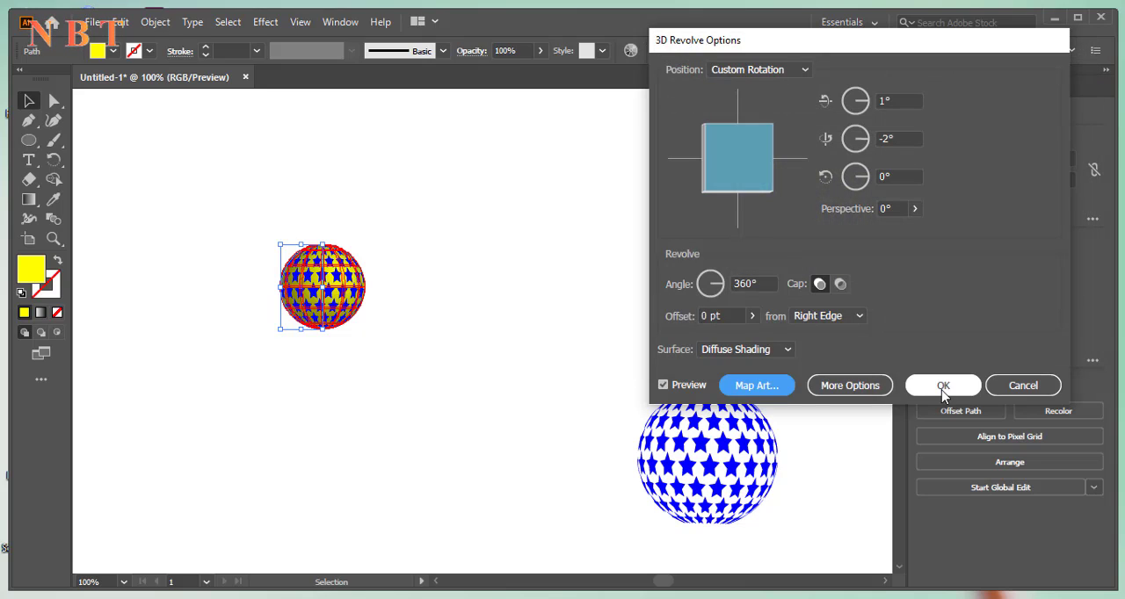
left_click(944, 387)
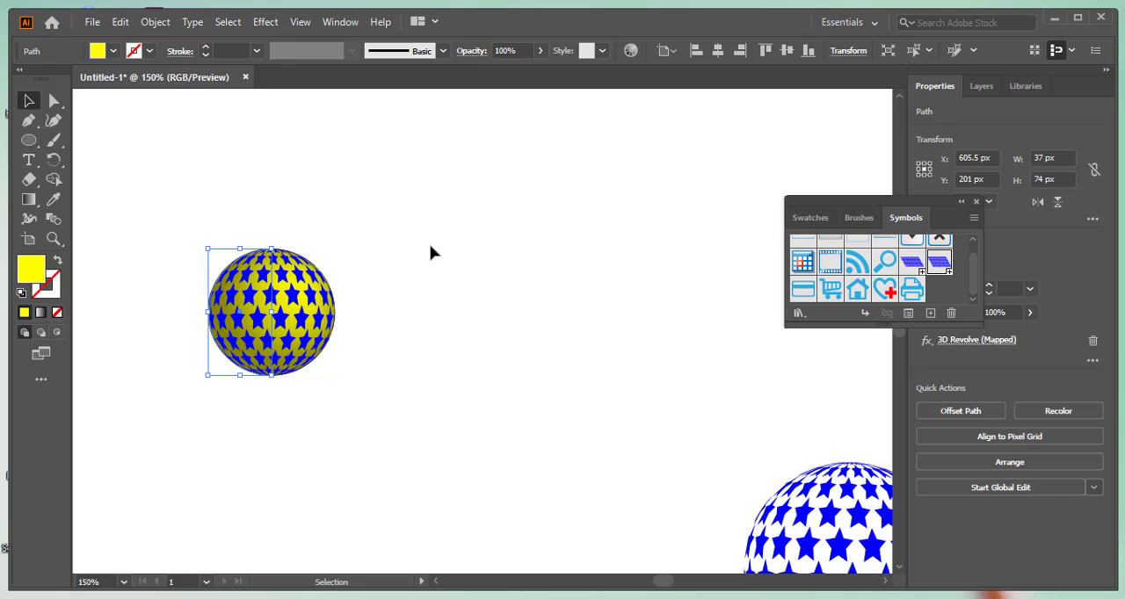
Expand the appearance of the star-mapped yellow sphere
key("space")
left_click_drag(449, 235, 504, 203)
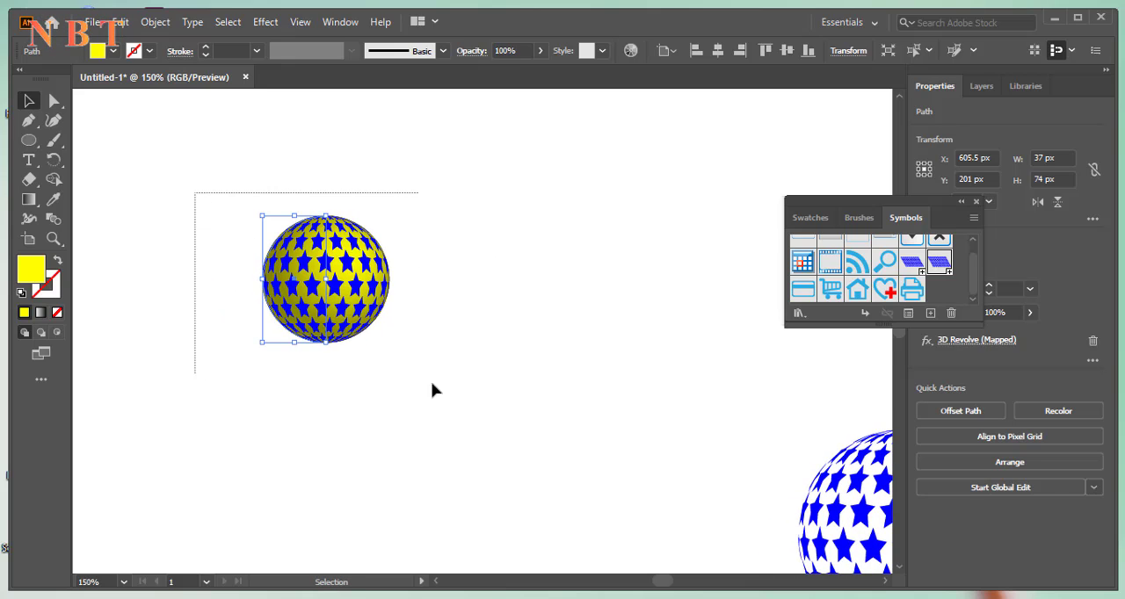
left_click(157, 23)
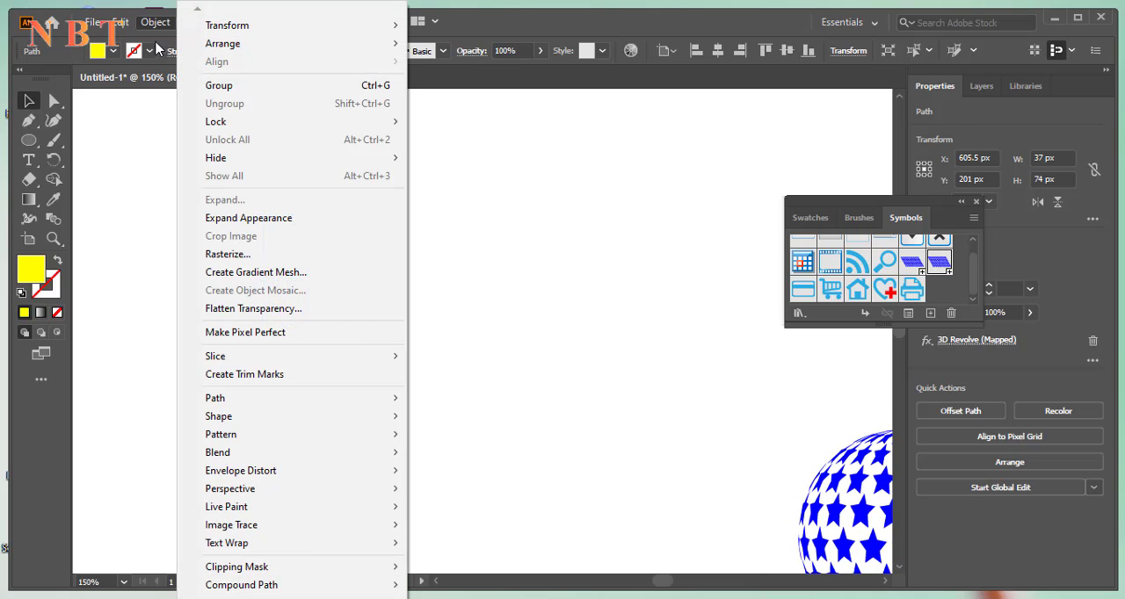
left_click(280, 220)
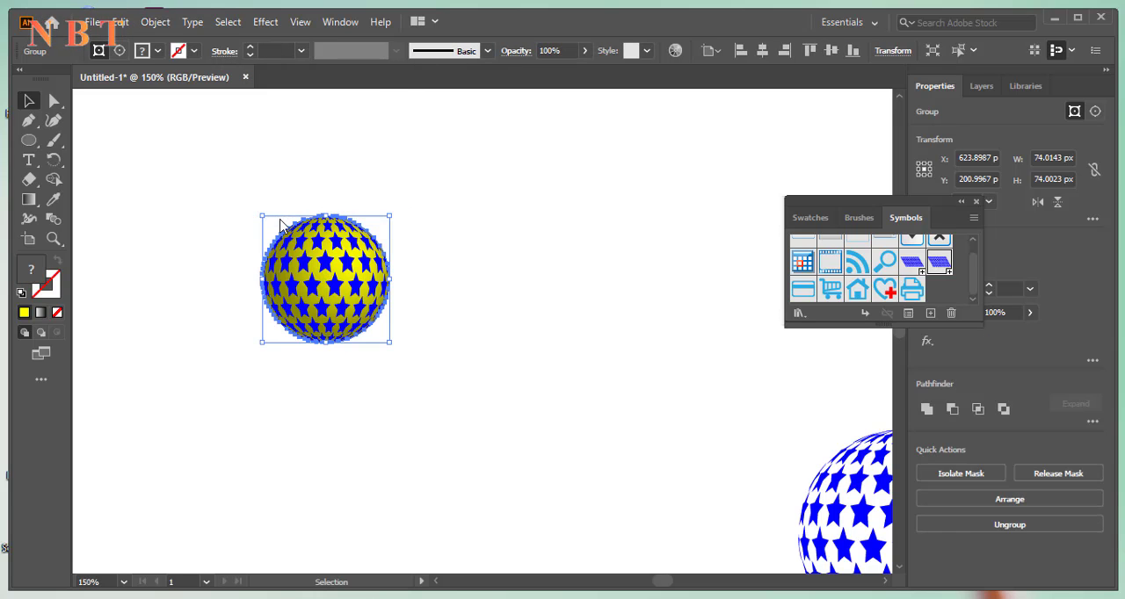
left_click(156, 27)
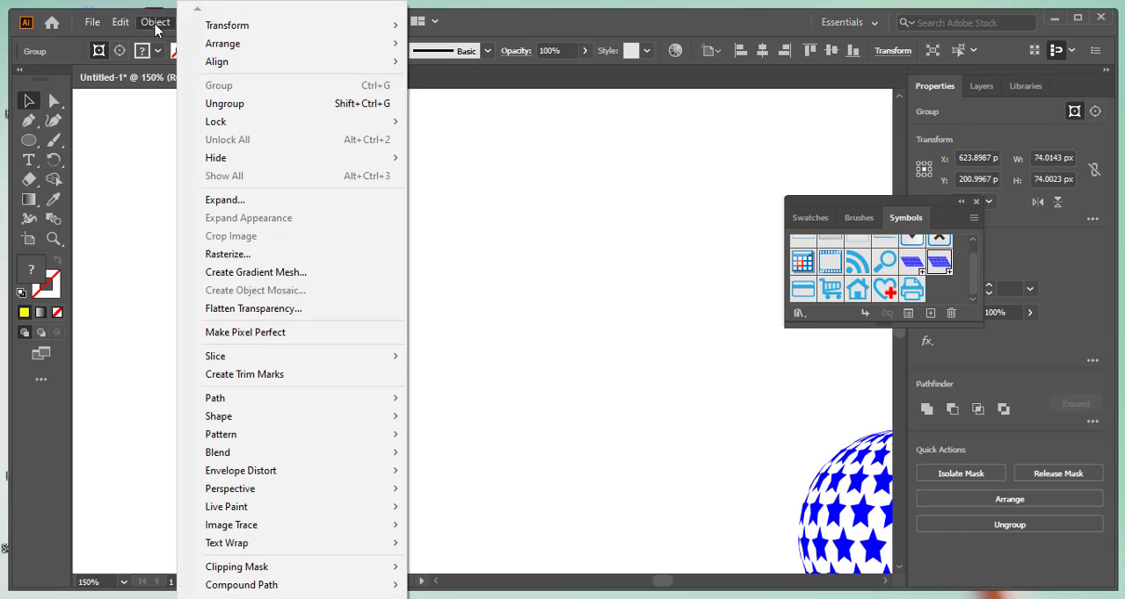
left_click(235, 203)
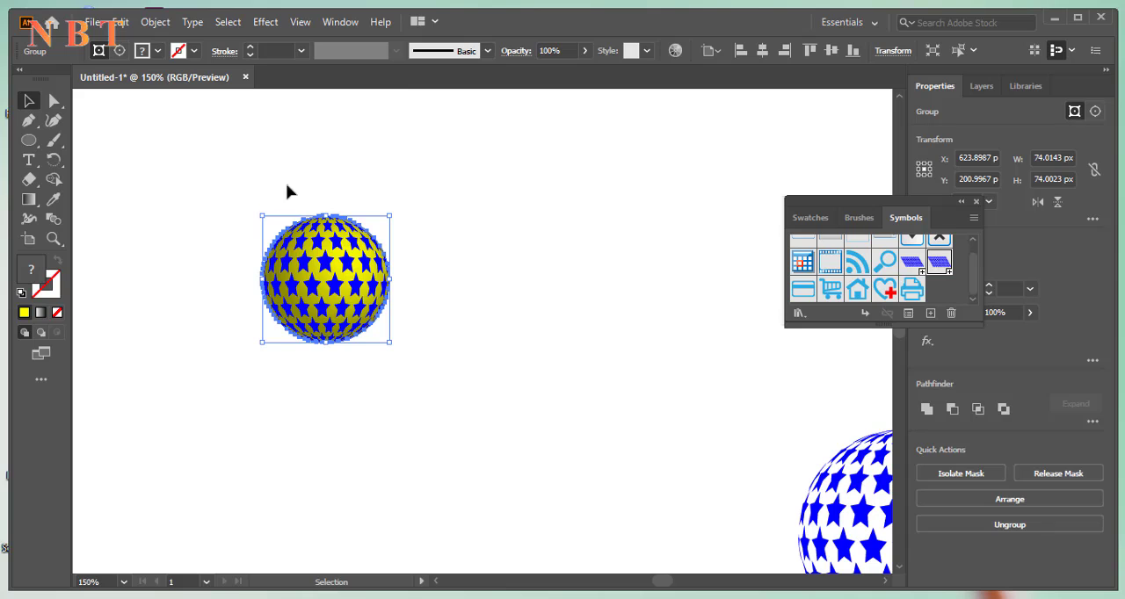
Ungroup the expanded sphere twice and release its clipping mask
right_click(322, 274)
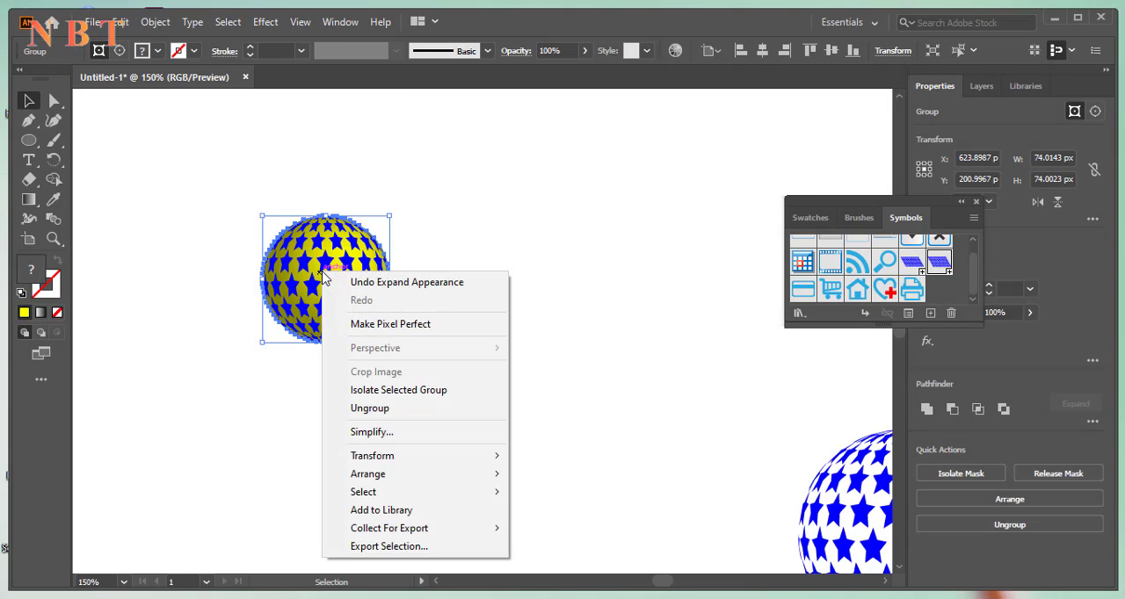
left_click(358, 410)
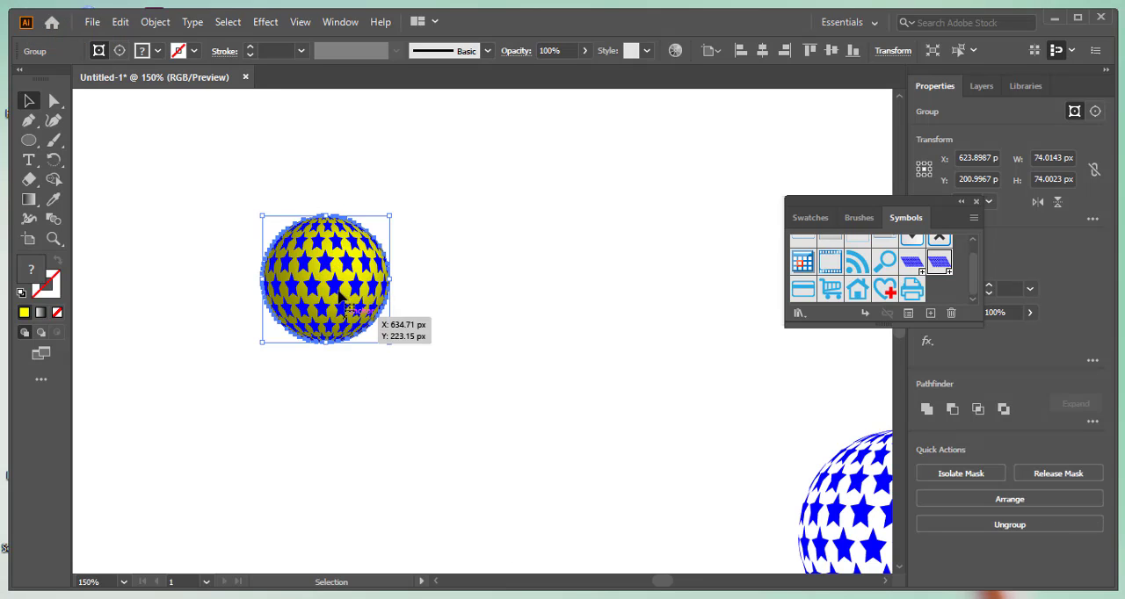
right_click(328, 275)
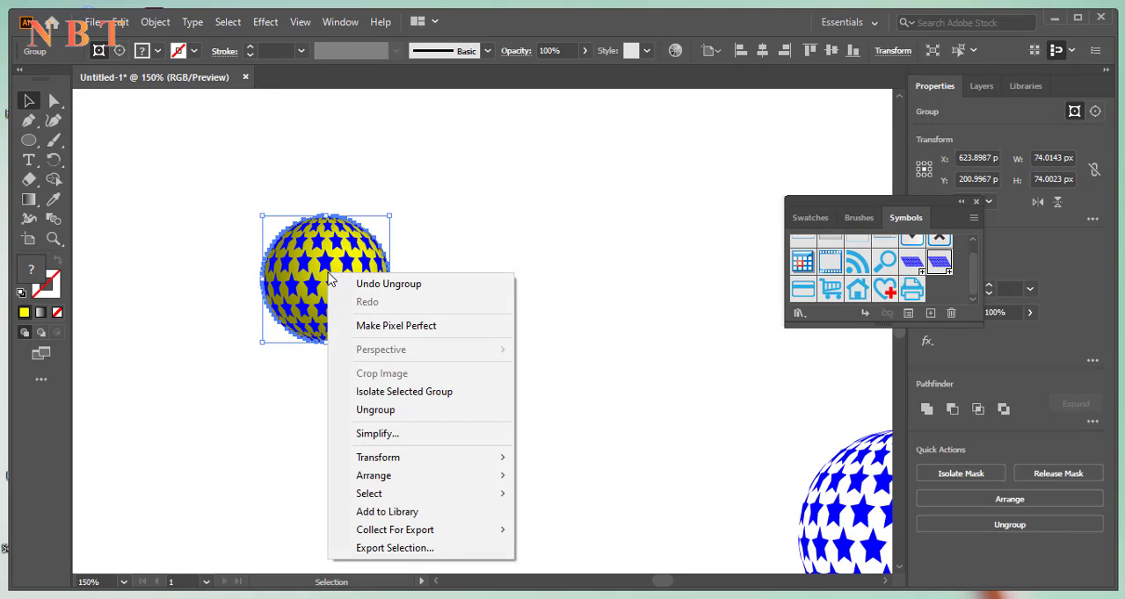
left_click(383, 410)
right_click(315, 271)
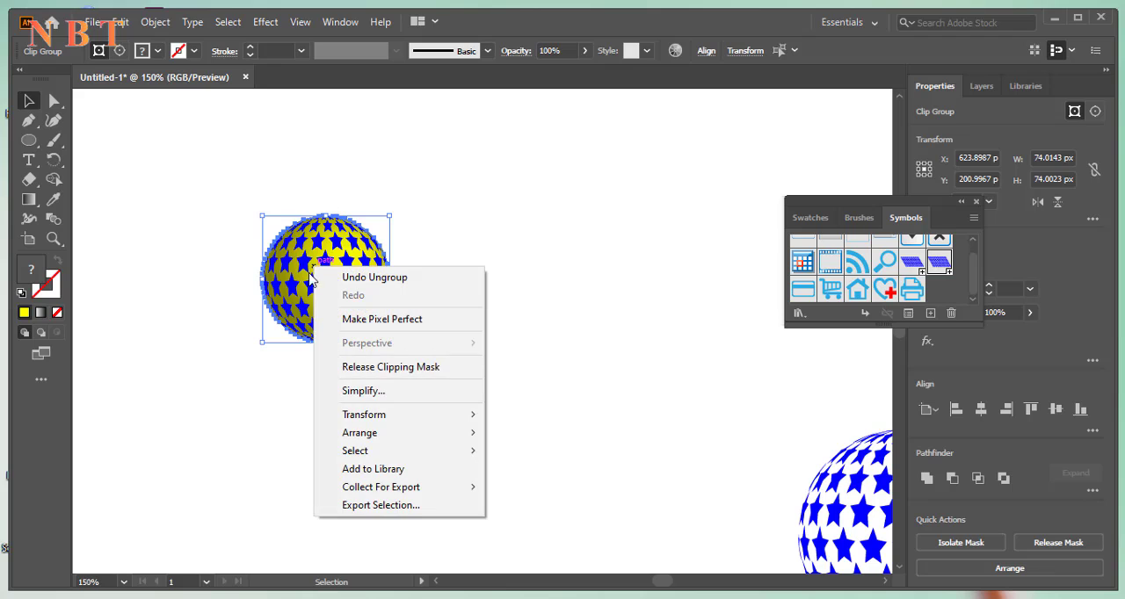
left_click(422, 370)
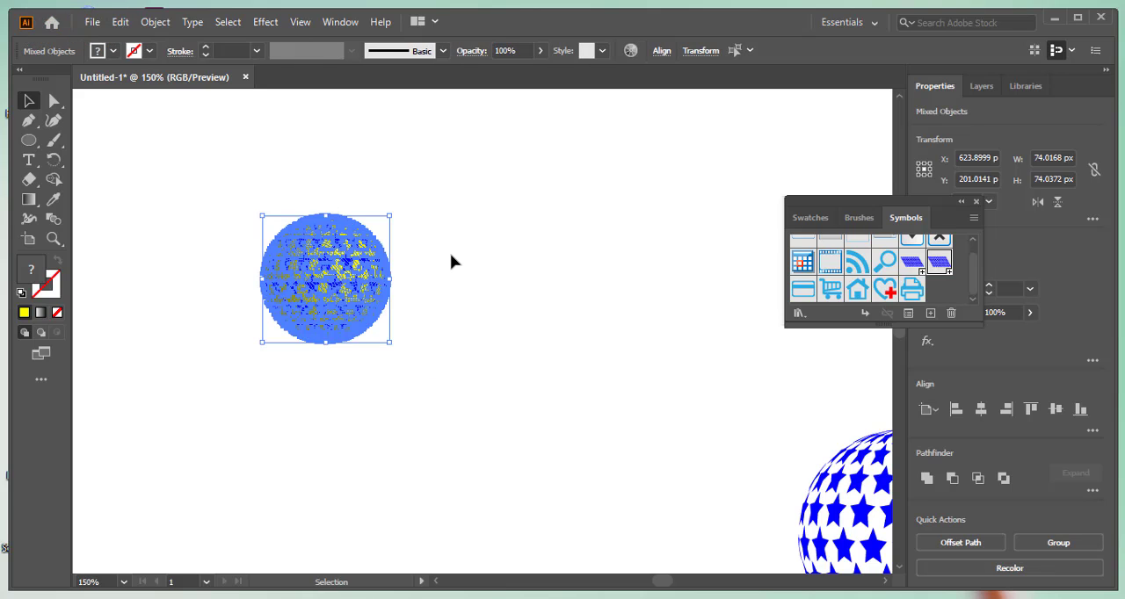
Move the whole sphere to the middle of the empty area, and pull its blue star group off the yellow ball
left_click_drag(339, 289, 554, 276)
right_click(526, 270)
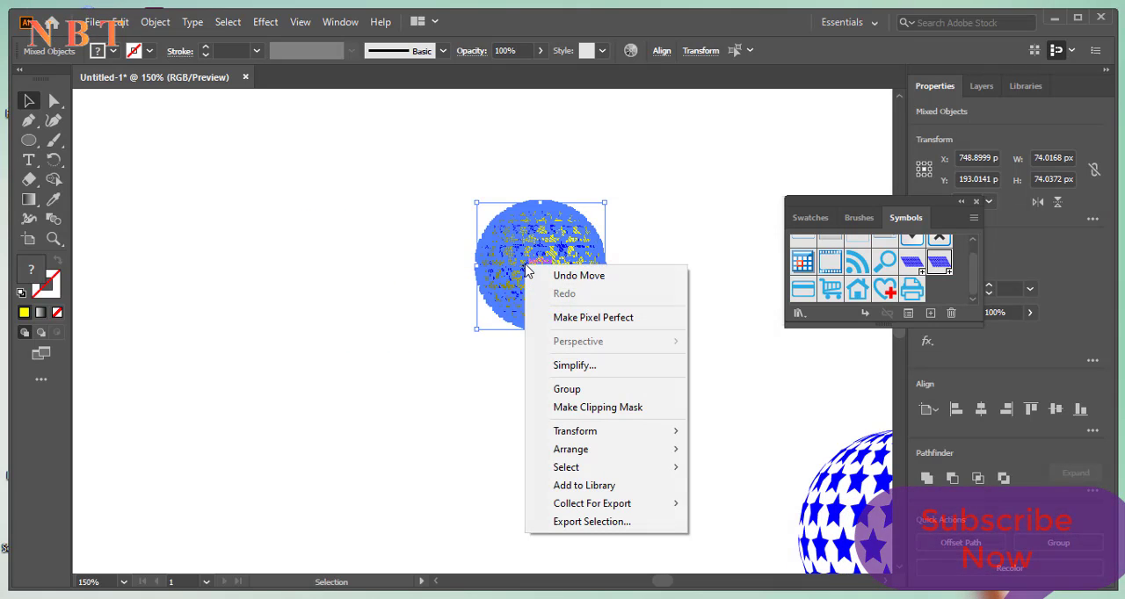
left_click(355, 284)
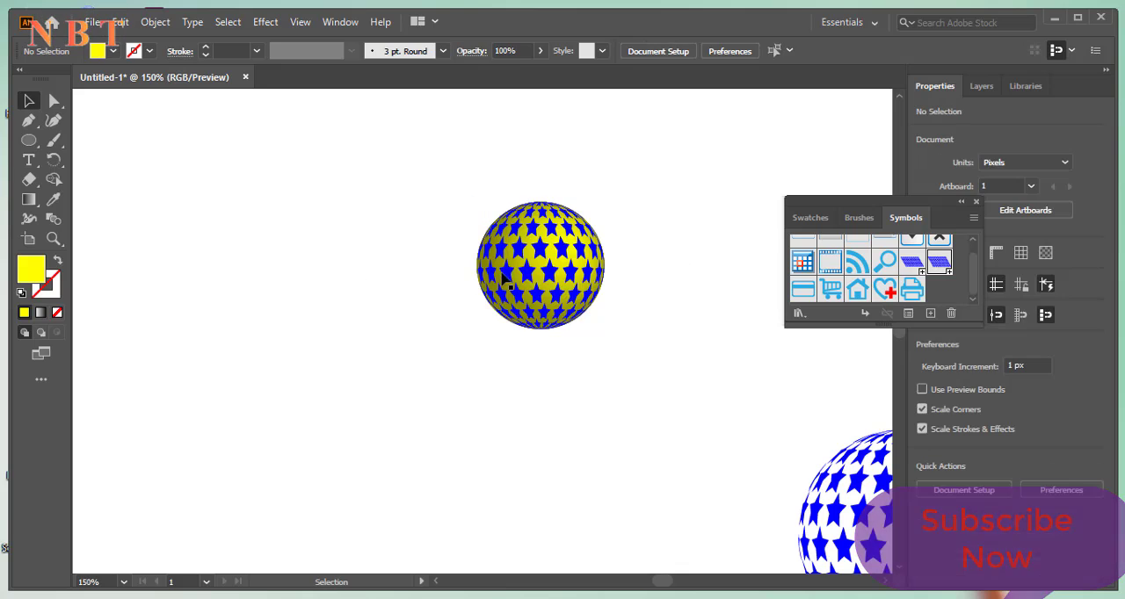
left_click_drag(526, 272, 299, 252)
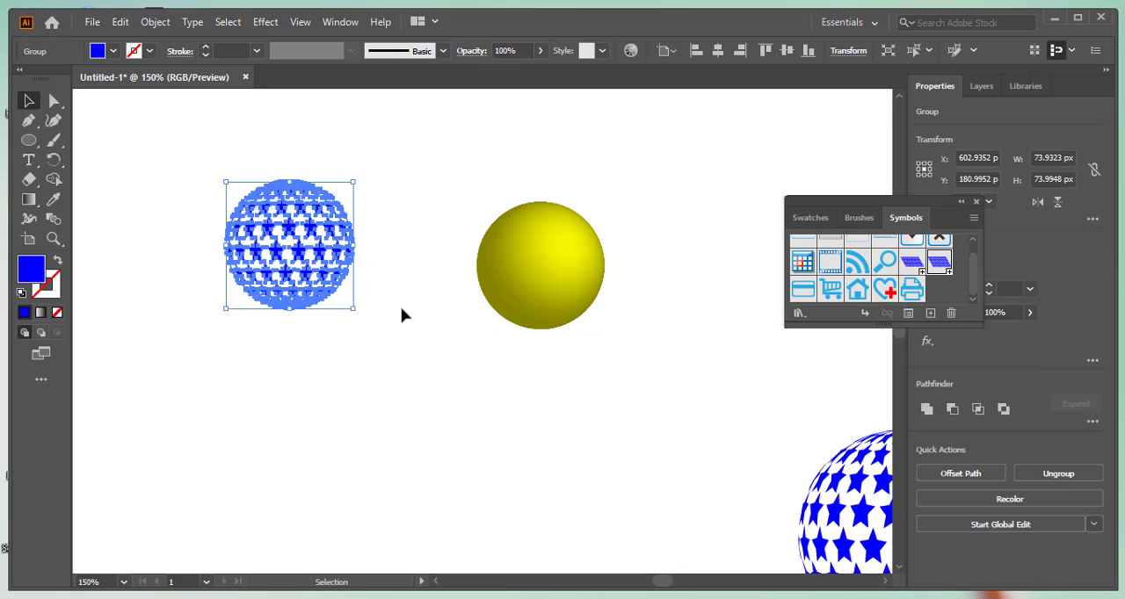
Delete the leftover yellow ball and move the large blue star sphere closer to the small one
left_click(407, 356)
left_click_drag(472, 209, 629, 375)
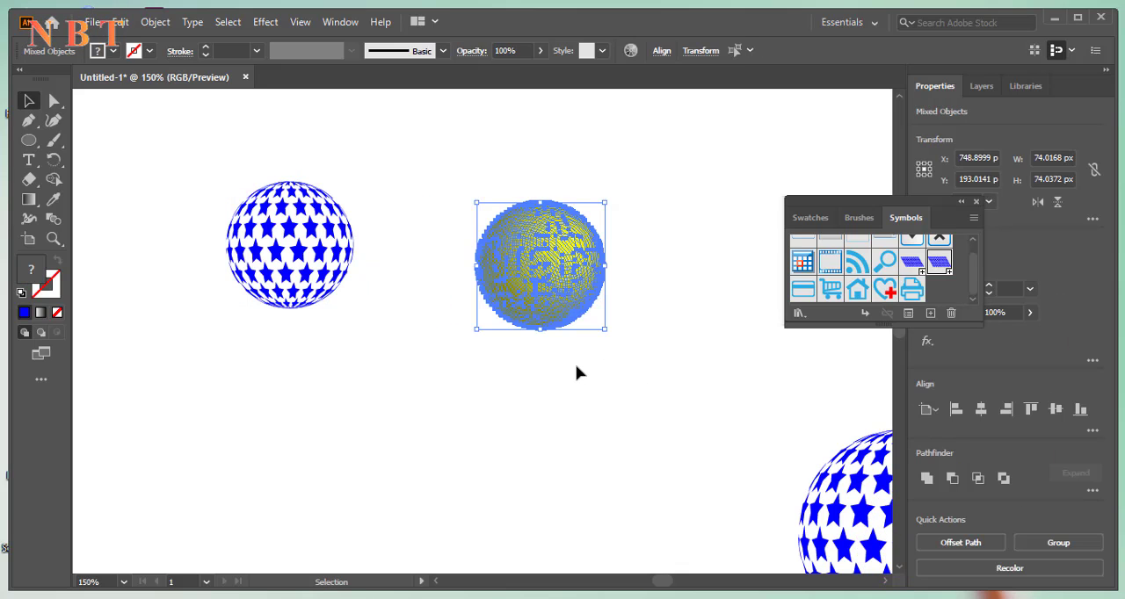
key("Delete")
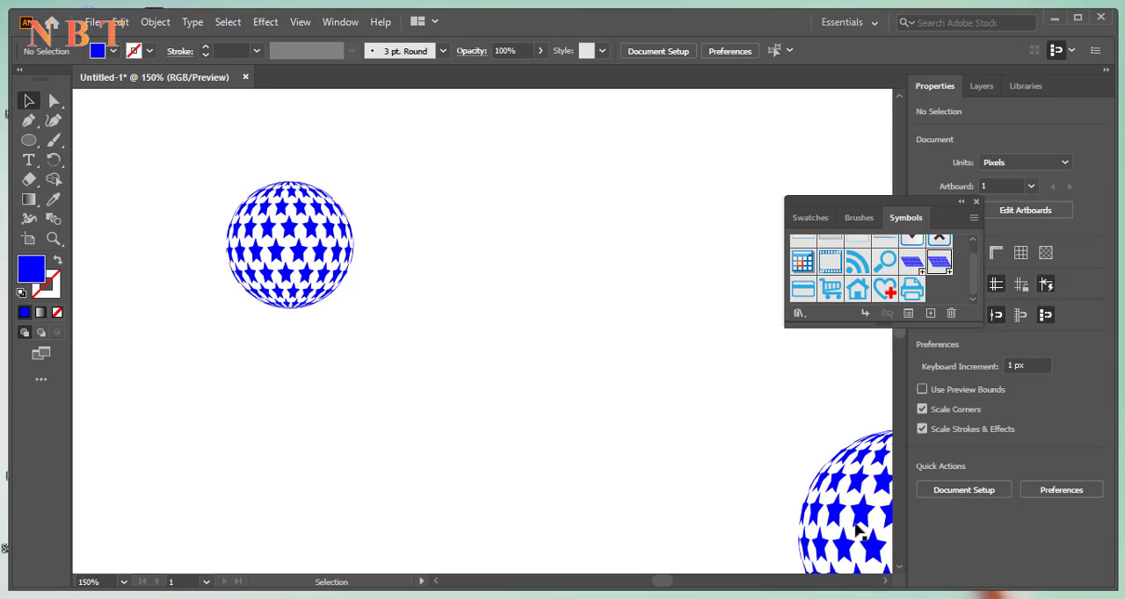
left_click_drag(826, 517, 518, 368)
left_click(478, 314)
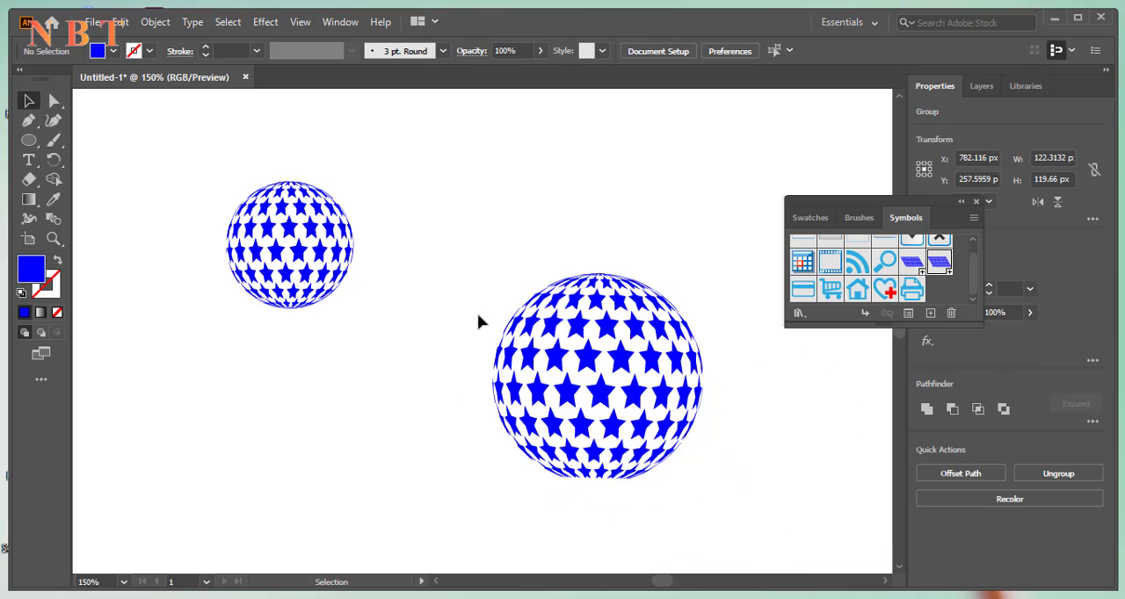